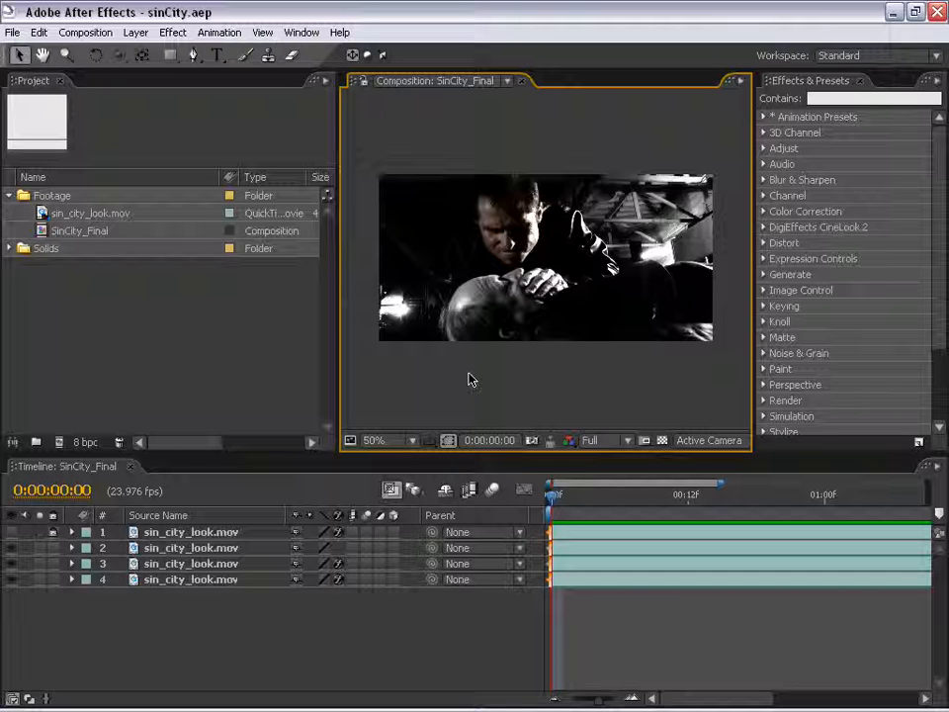
# Preview the SinCity_Final composition with and without layer 2, leaving layer 2 hidden.
pyautogui.press('KP_0')
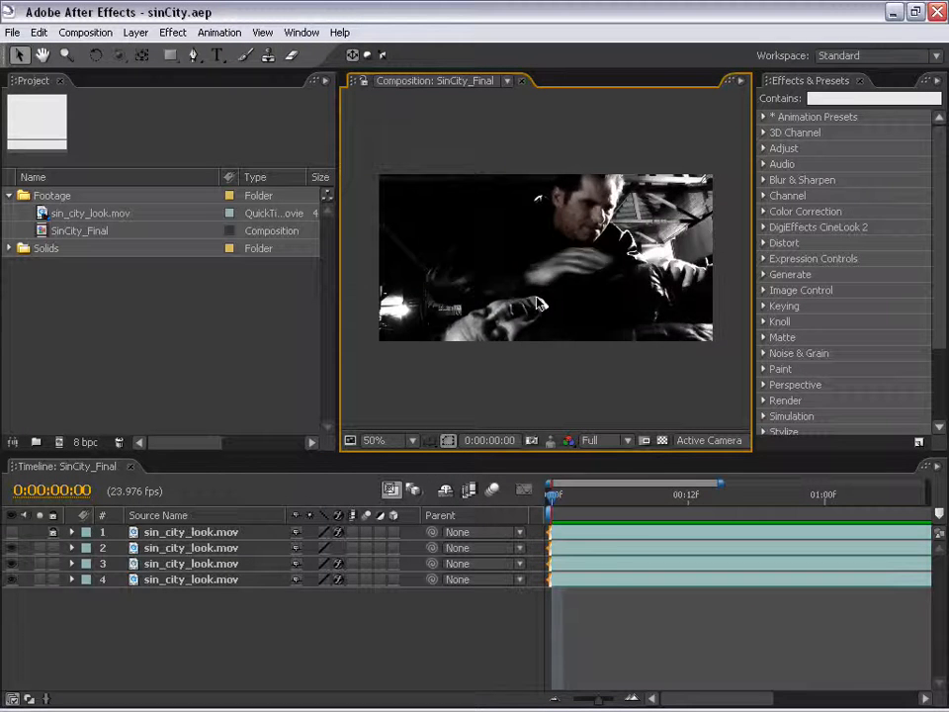
pyautogui.press('space')
pyautogui.click(10, 561)
pyautogui.press('KP_0')
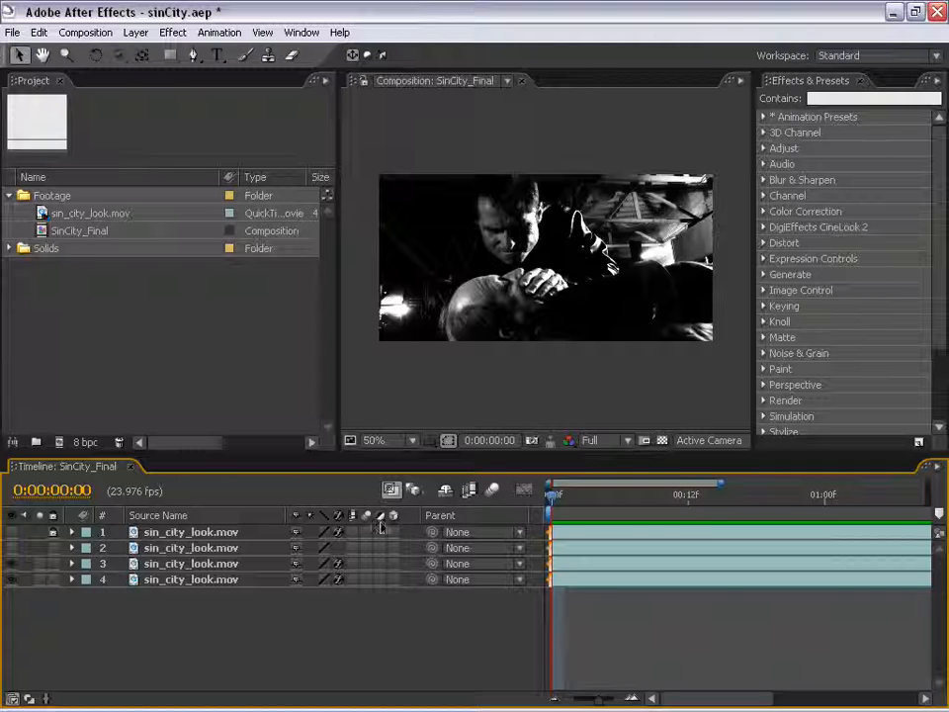
# Toggle layer 1's visibility at the first frame and at 0:00:00:20 to compare the original footage with the black-and-white look.
pyautogui.click(12, 533)
pyautogui.click(525, 376)
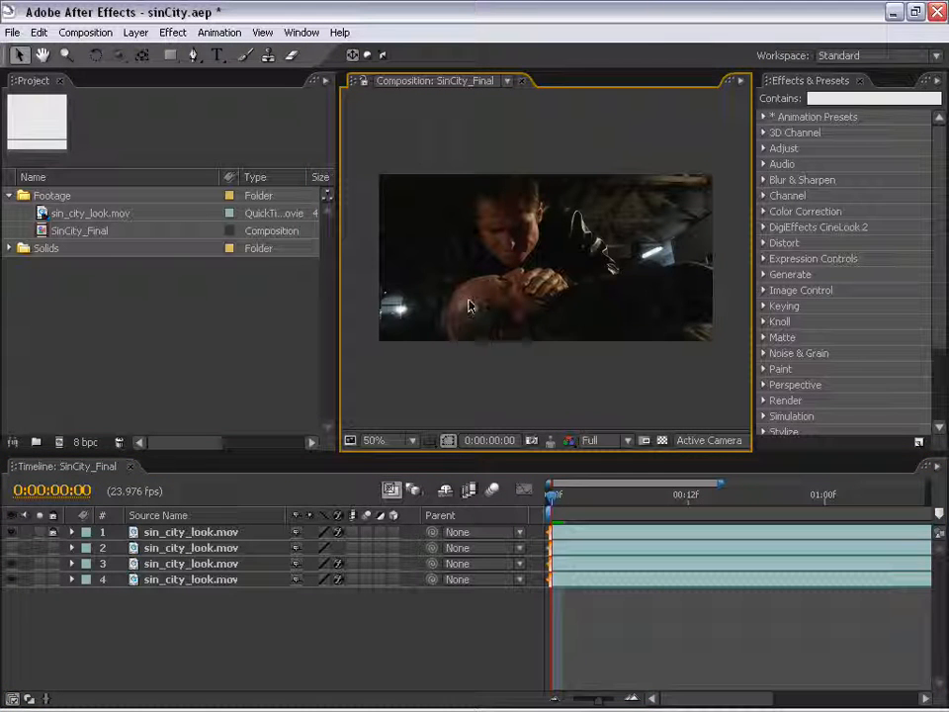
pyautogui.click(12, 533)
pyautogui.click(12, 534)
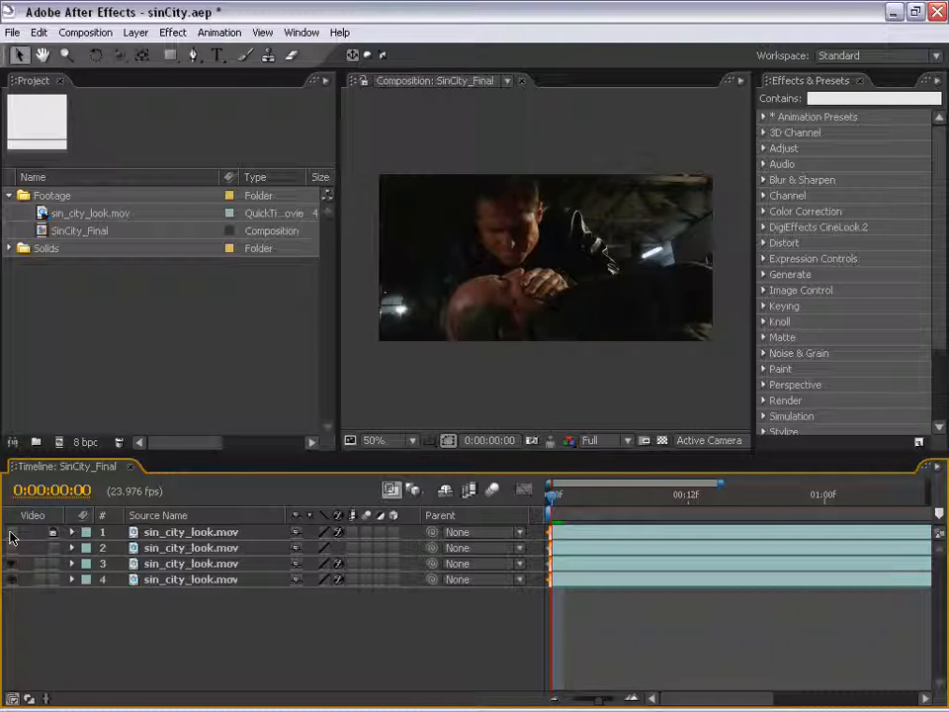
pyautogui.click(11, 534)
pyautogui.moveTo(598, 496); pyautogui.dragTo(776, 501)
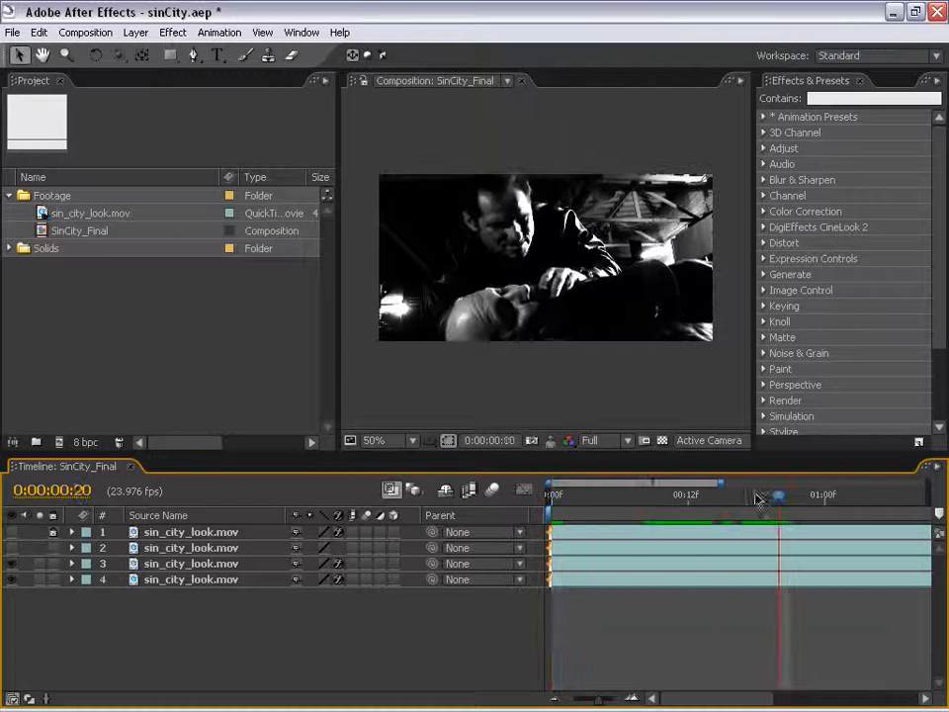
pyautogui.click(12, 534)
pyautogui.click(12, 533)
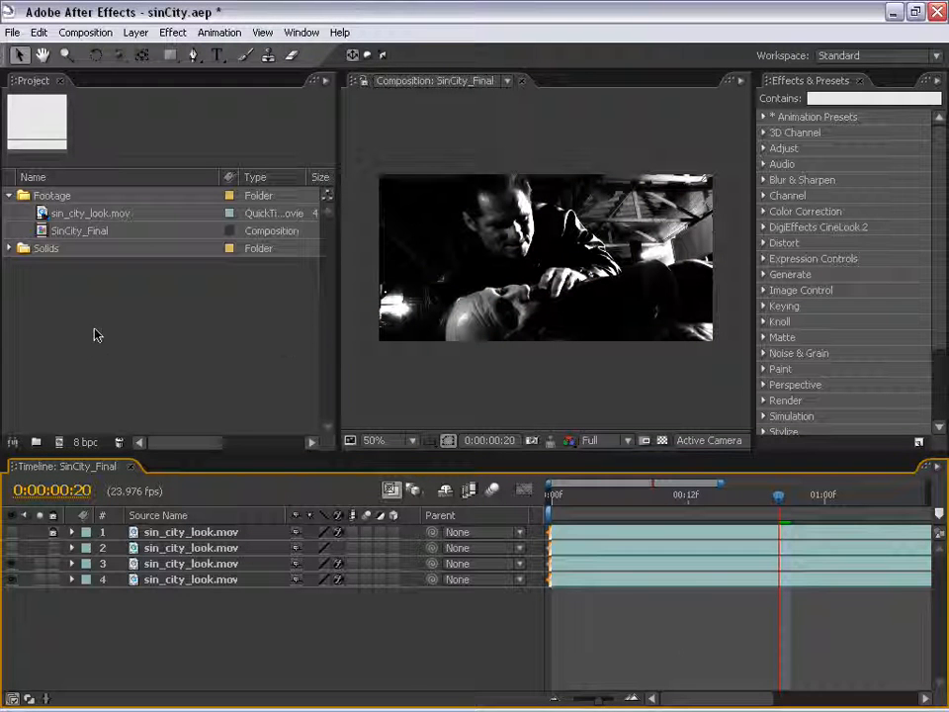
# Review the sin_city_look.mov footage and create a new composition from it.
pyautogui.doubleClick(64, 213)
pyautogui.moveTo(89, 391); pyautogui.dragTo(254, 391)
pyautogui.click(701, 34)
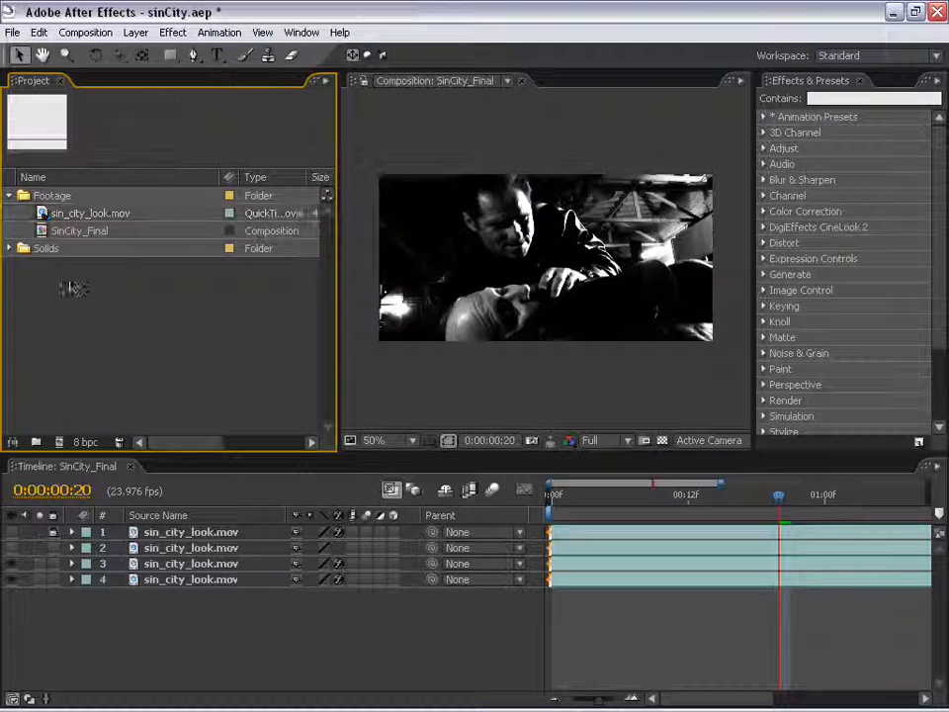
pyautogui.moveTo(89, 214); pyautogui.dragTo(57, 444)
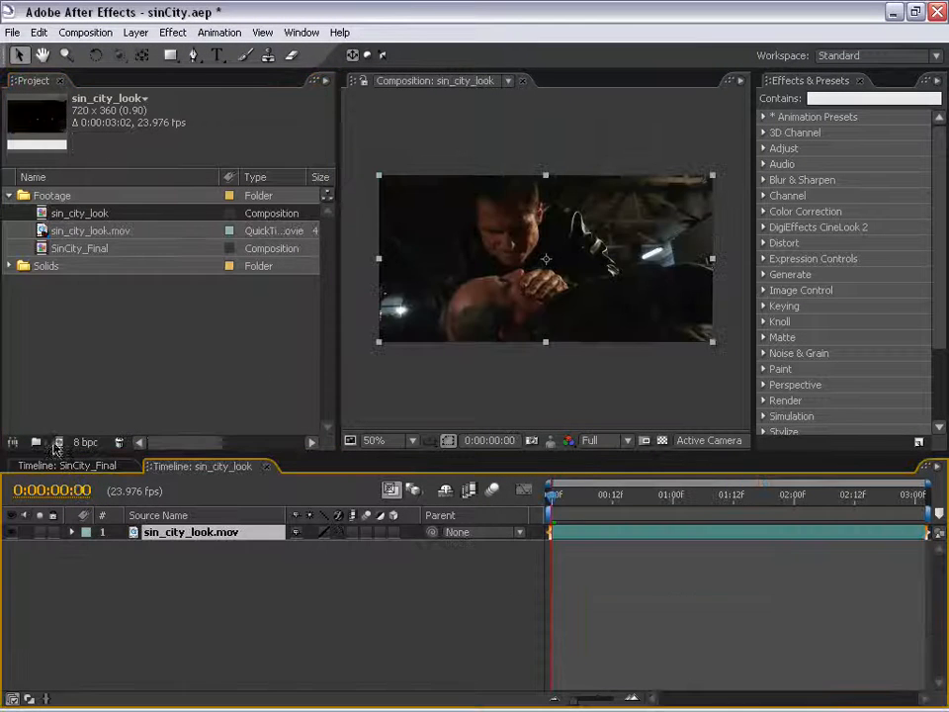
pyautogui.moveTo(595, 497); pyautogui.dragTo(503, 533)
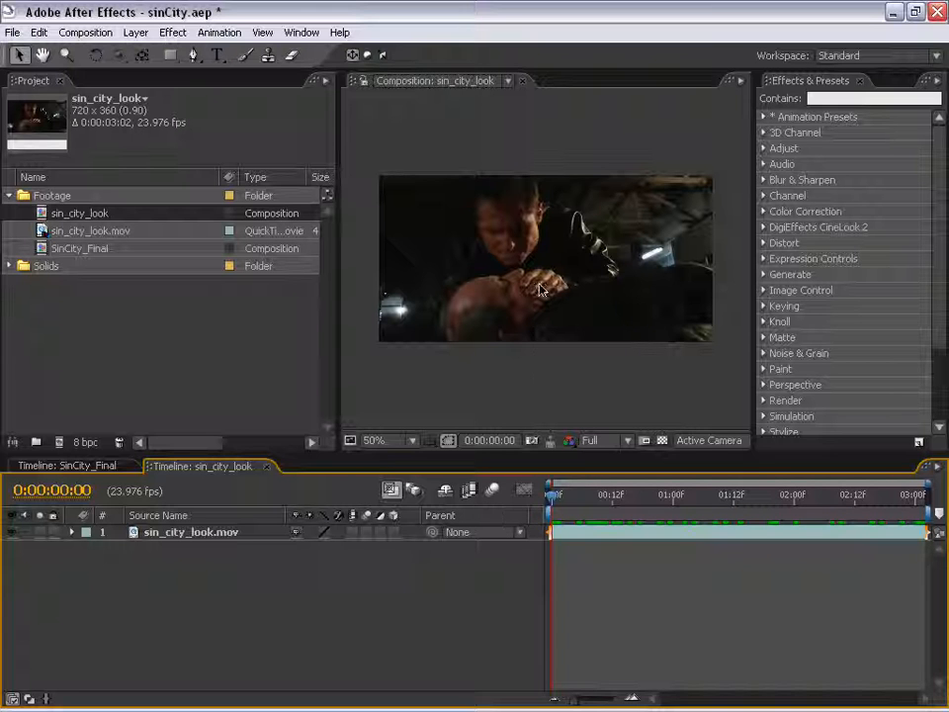
# Examine the lighting and contrast on both men's faces in the sin_city_look composition, close up and at full frame.
pyautogui.scroll(2, 532, 295)
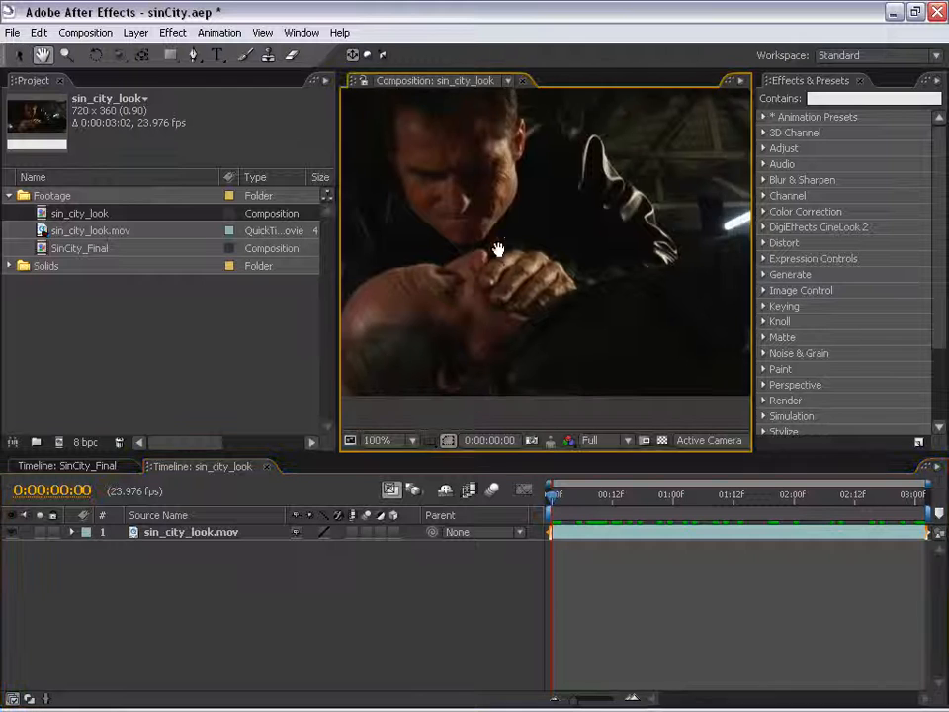
pyautogui.scroll(-2, 530, 276)
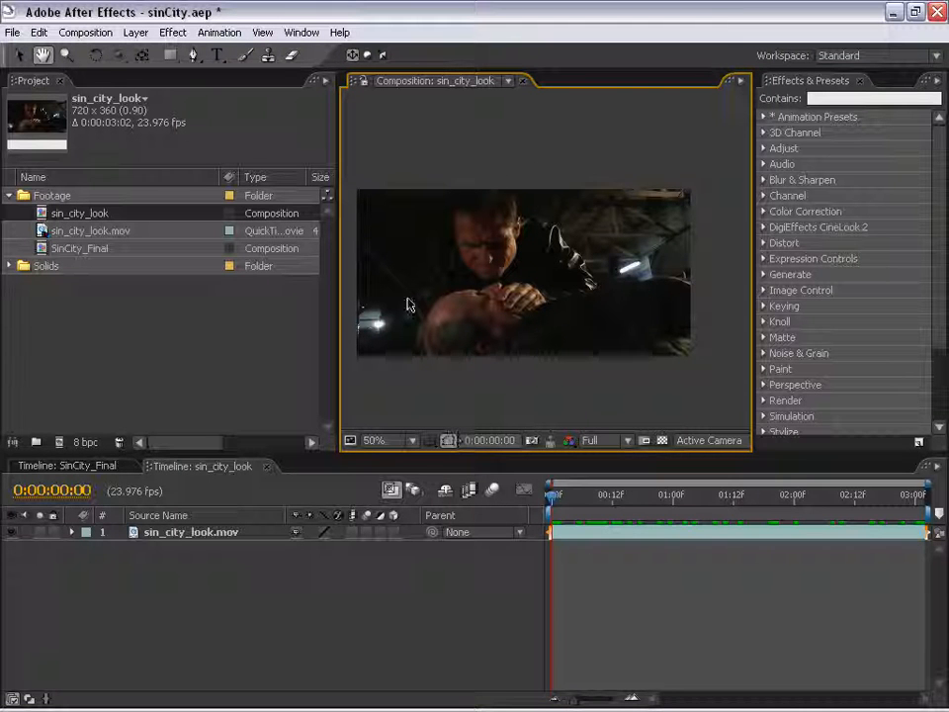
pyautogui.press('.')
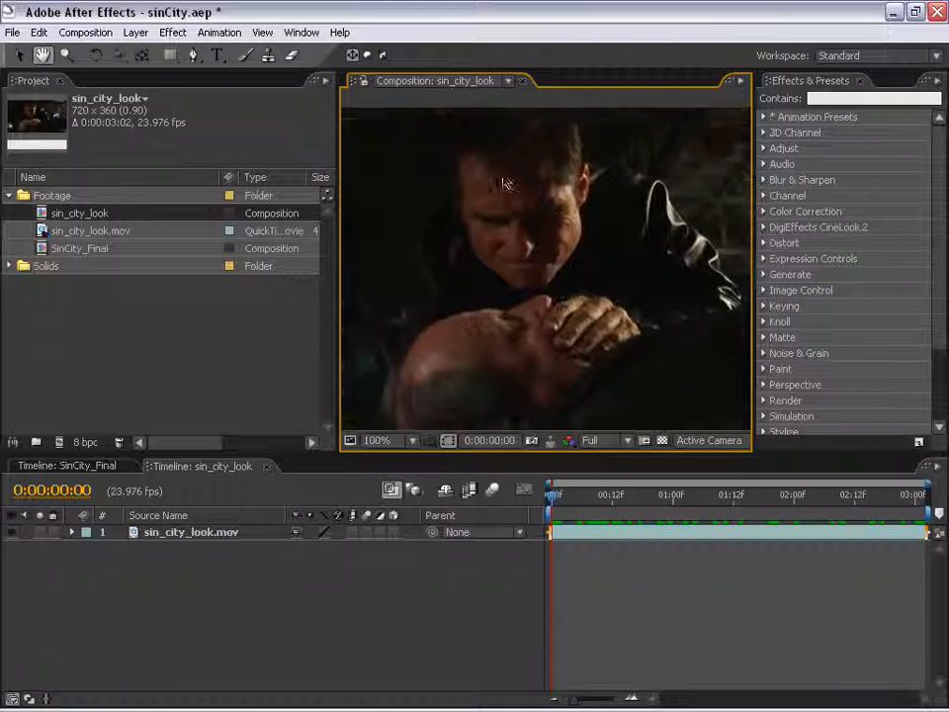
pyautogui.press(',')
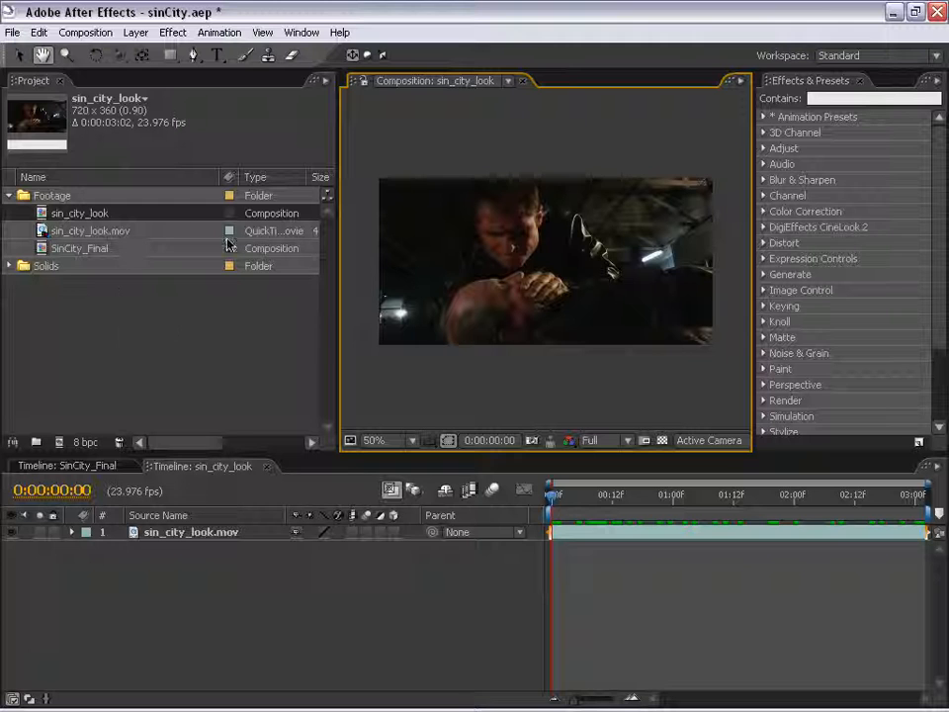
pyautogui.press(',')
pyautogui.press('.')
pyautogui.moveTo(514, 166); pyautogui.dragTo(491, 216)
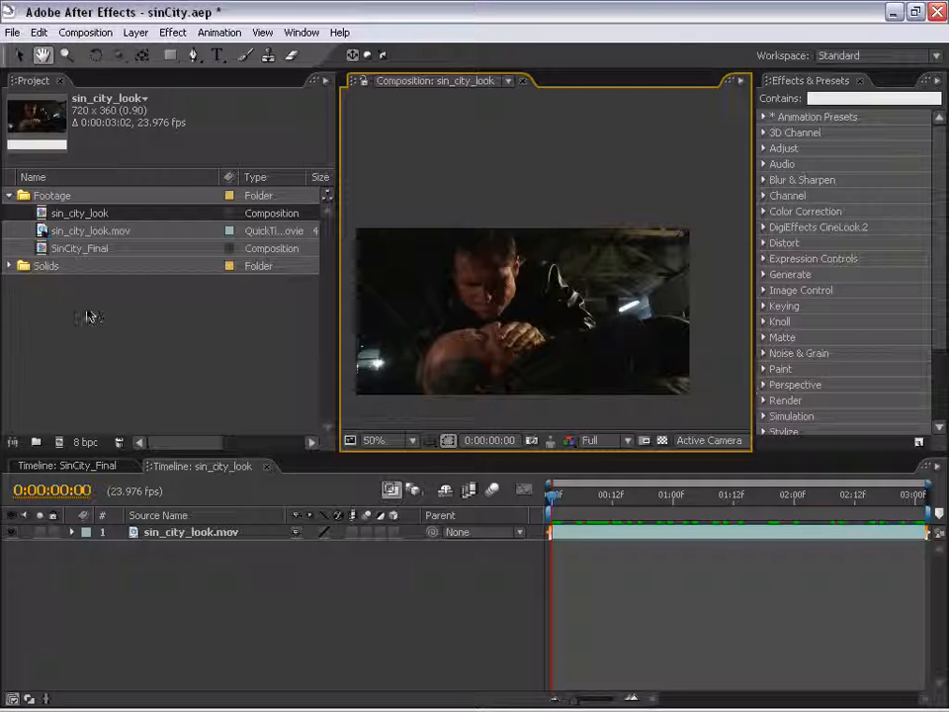
pyautogui.scroll(2, 455, 361)
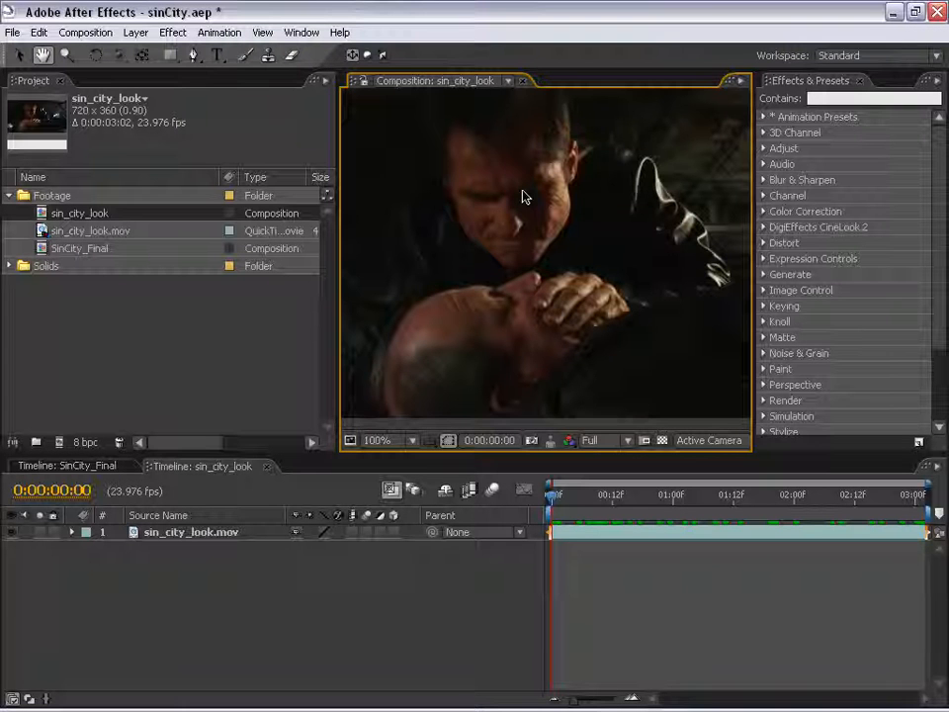
pyautogui.scroll(-1, 524, 196)
pyautogui.moveTo(508, 226); pyautogui.dragTo(500, 254)
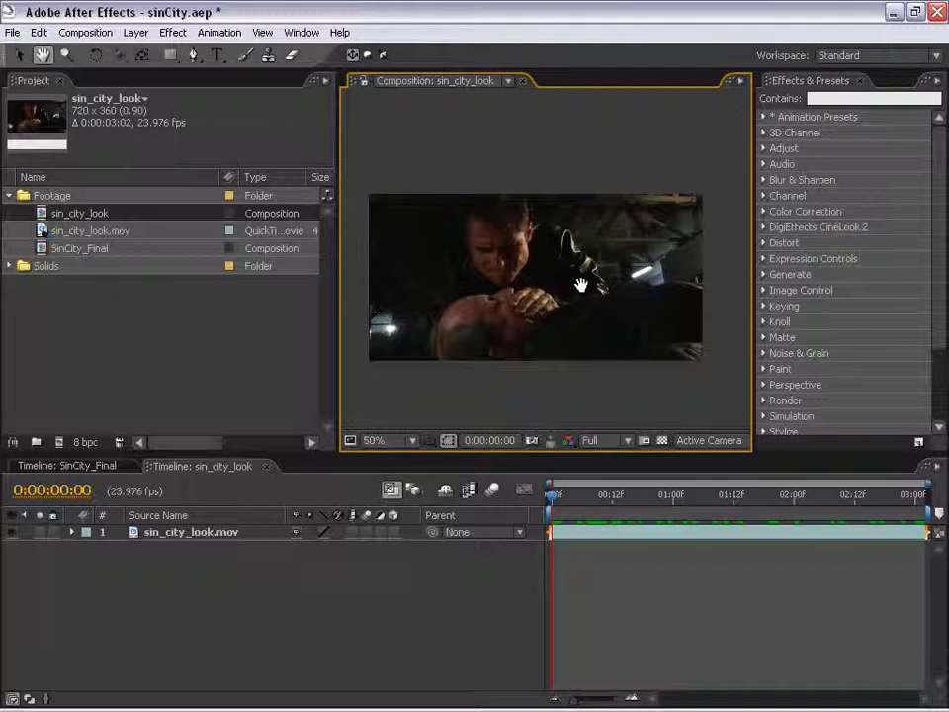
# Shrink the timeline area to give the composition view more height.
pyautogui.moveTo(504, 465); pyautogui.dragTo(494, 400)
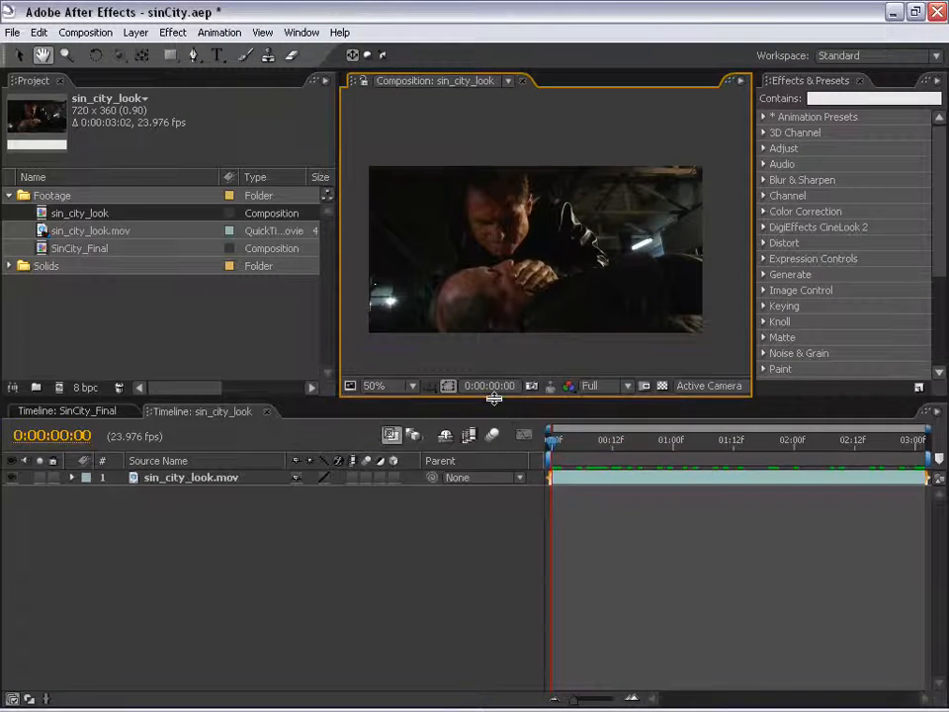
pyautogui.moveTo(415, 401); pyautogui.dragTo(412, 487)
pyautogui.moveTo(554, 533); pyautogui.dragTo(534, 579)
# Apply the Tint color correction effect to the sin_city_look.mov layer.
pyautogui.click(567, 363)
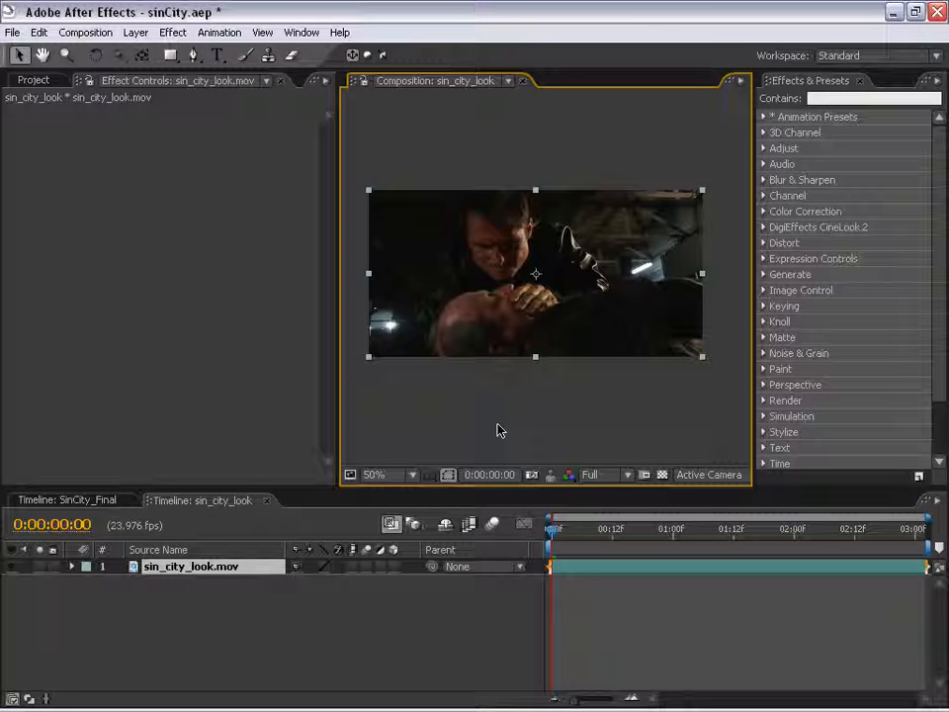
pyautogui.click(497, 430)
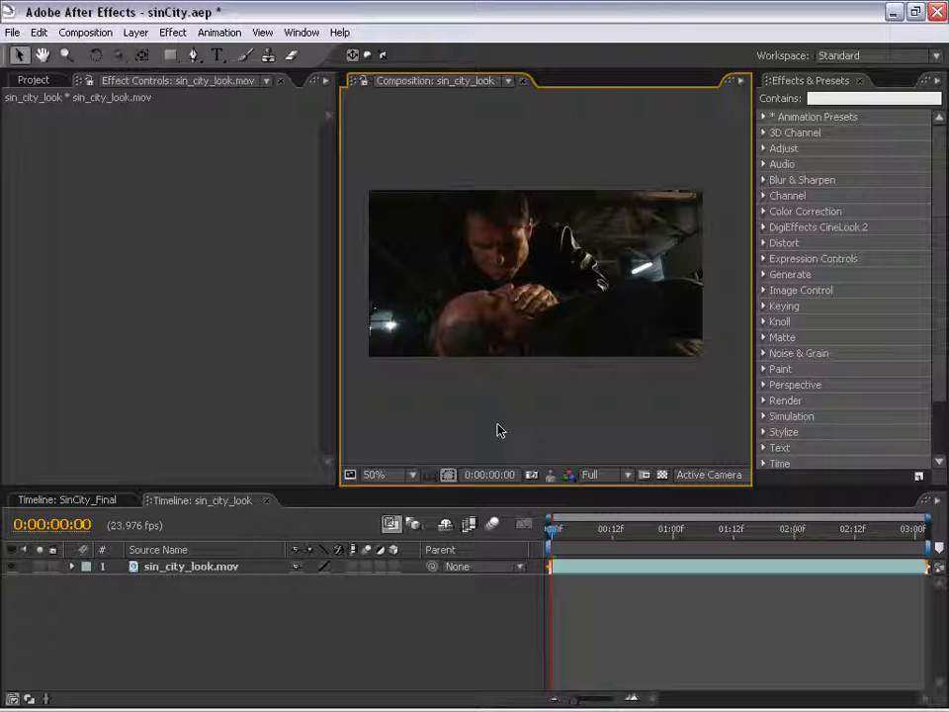
pyautogui.hotkey('ctrl', 'a')
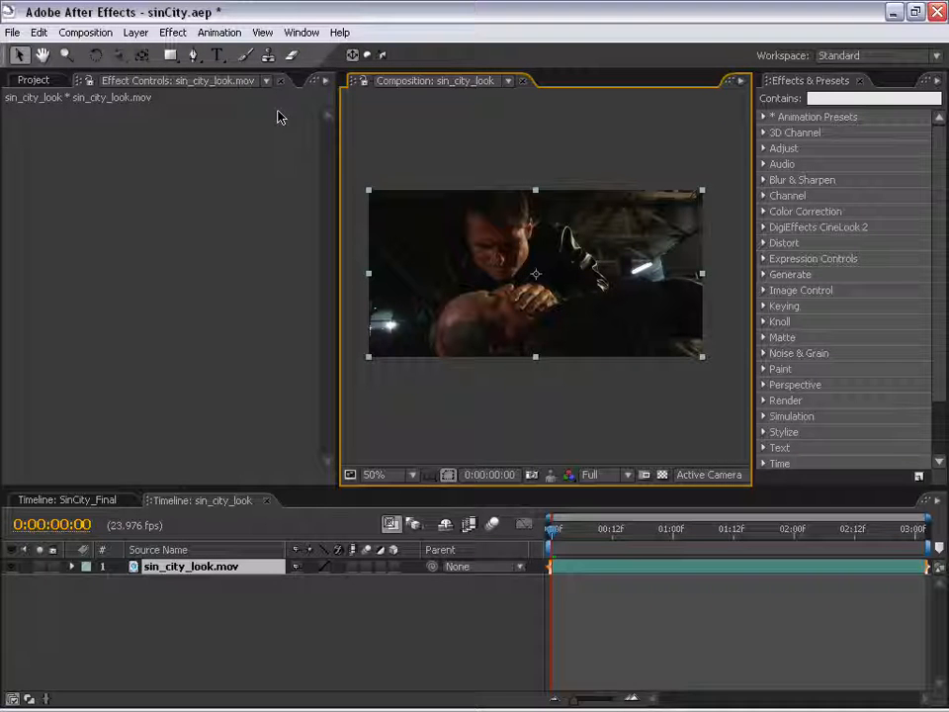
pyautogui.click(173, 33)
pyautogui.moveTo(287, 186)
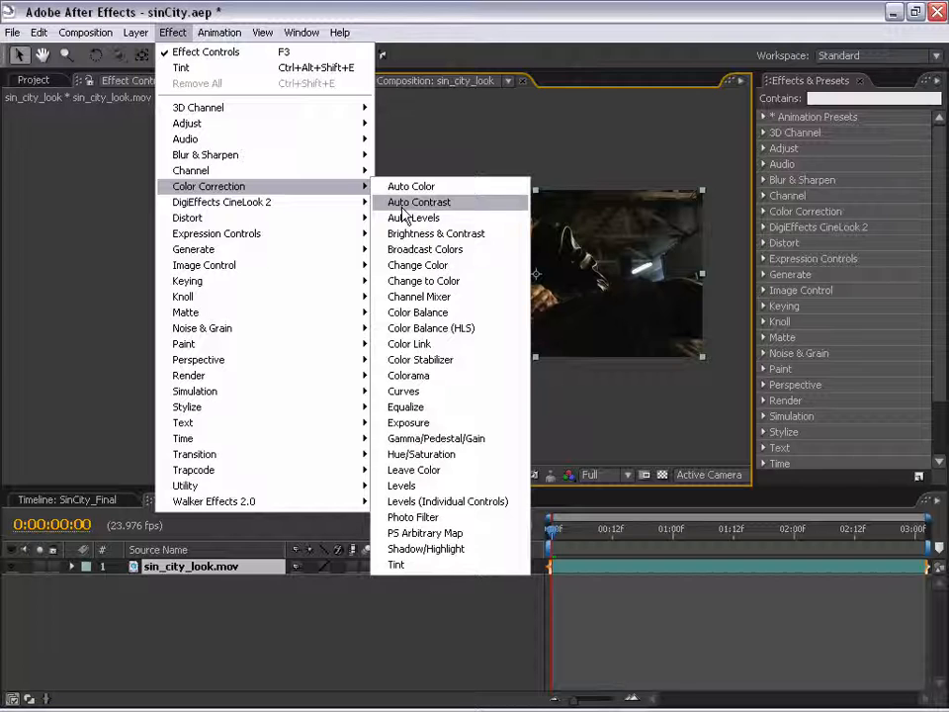
pyautogui.click(414, 564)
pyautogui.click(517, 412)
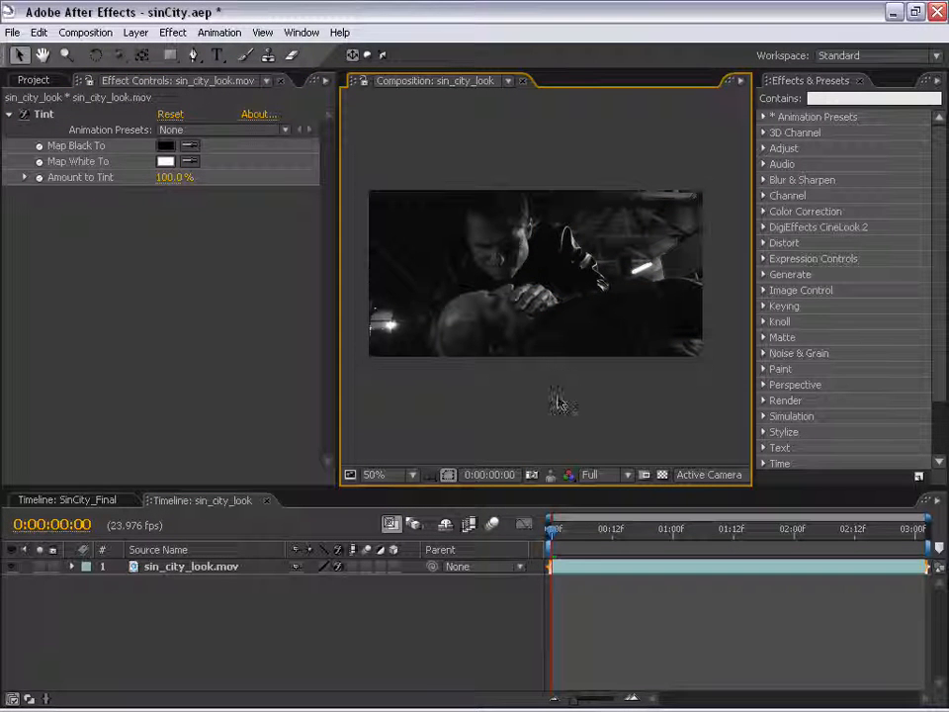
# Disable Tint and try a Set Channels effect on the footage layer, with red and blue both set to Green.
pyautogui.click(420, 267)
pyautogui.click(172, 32)
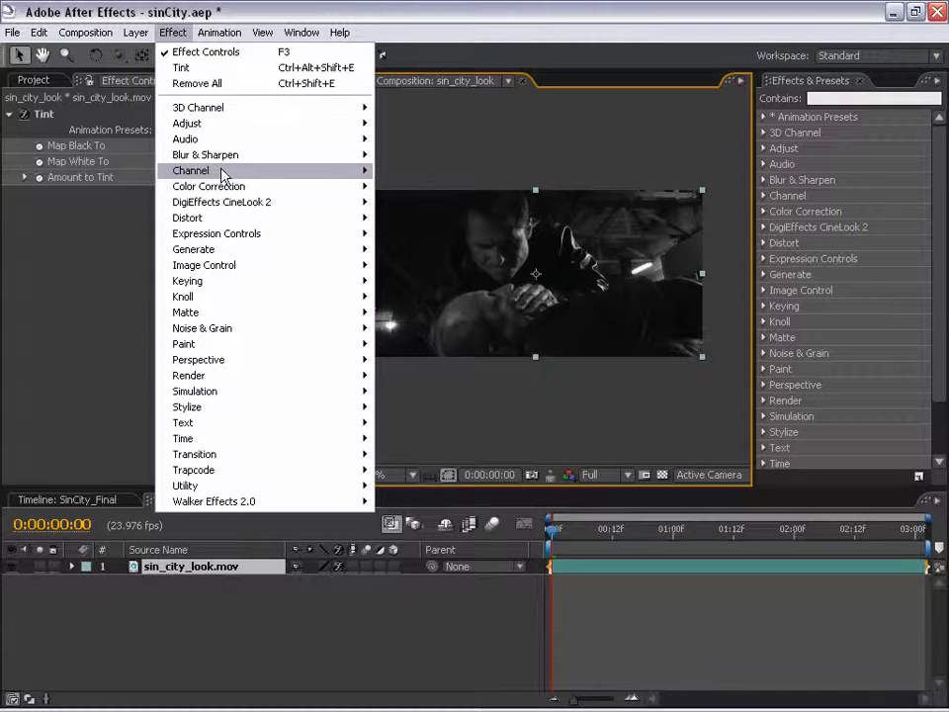
pyautogui.moveTo(237, 170)
pyautogui.click(445, 328)
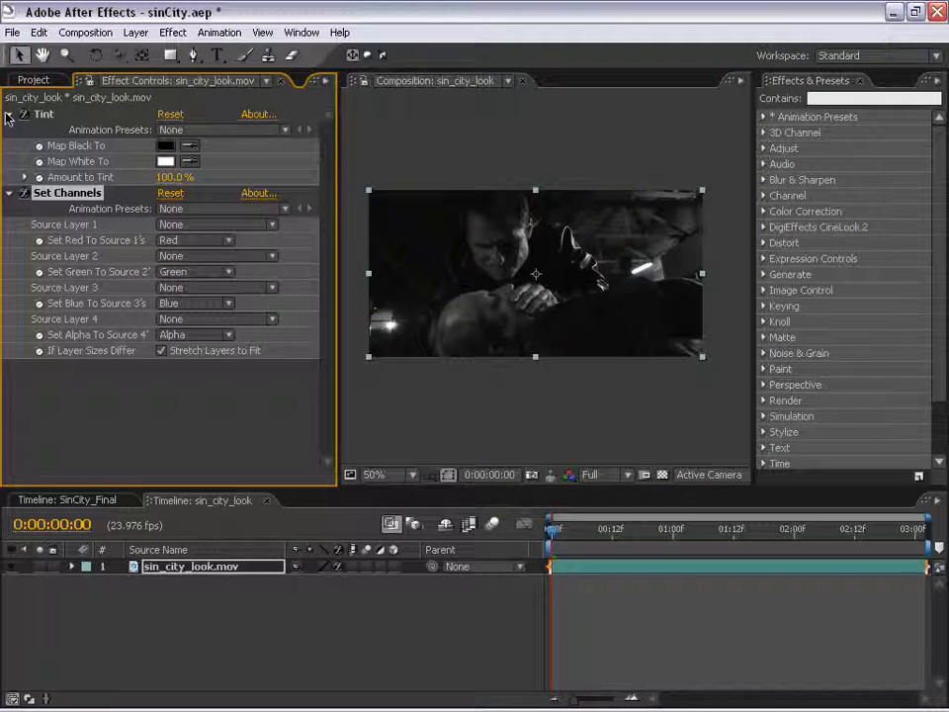
pyautogui.click(178, 241)
pyautogui.click(178, 256)
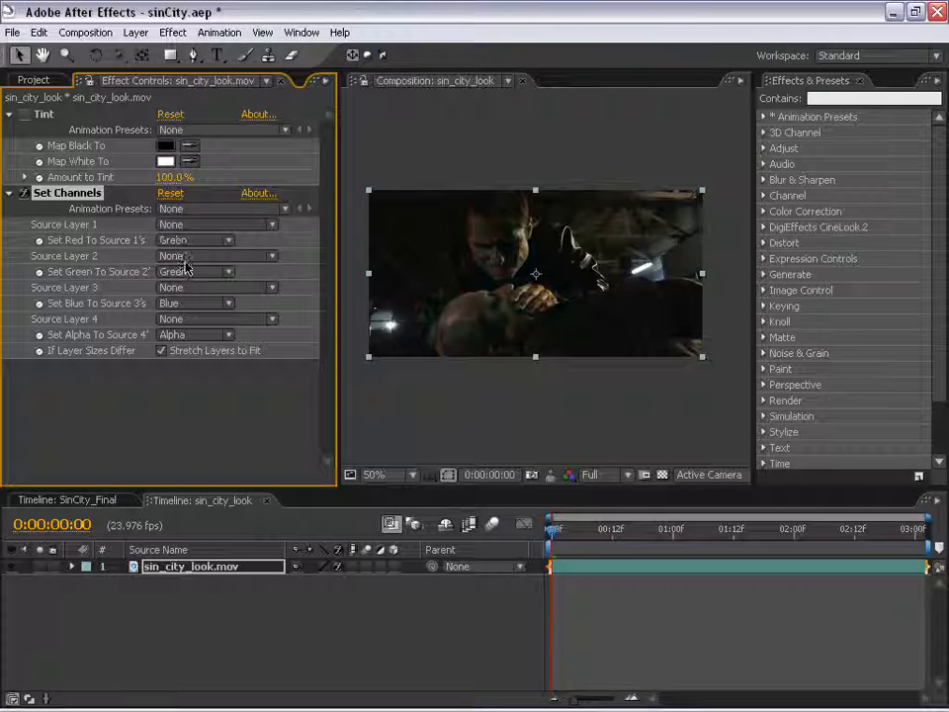
pyautogui.click(180, 304)
pyautogui.click(183, 287)
# Inspect the green-channel image up close and delete the Set Channels effect from the layer.
pyautogui.click(493, 394)
pyautogui.scroll(1, 508, 356)
pyautogui.scroll(-1, 480, 328)
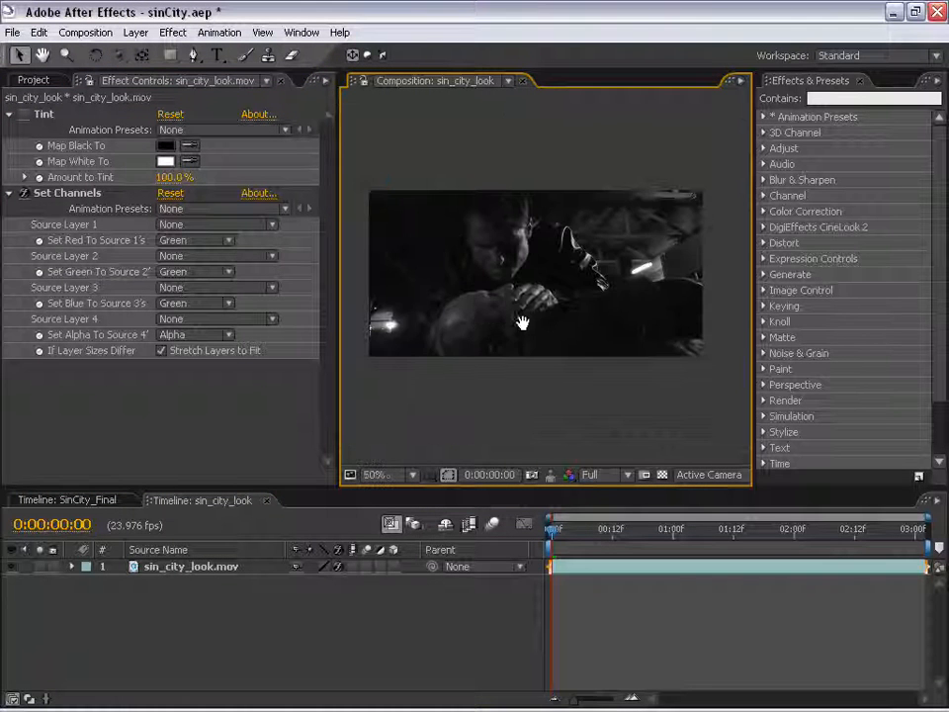
pyautogui.moveTo(513, 296); pyautogui.dragTo(531, 315)
pyautogui.scroll(1, 510, 287)
pyautogui.scroll(-1, 509, 287)
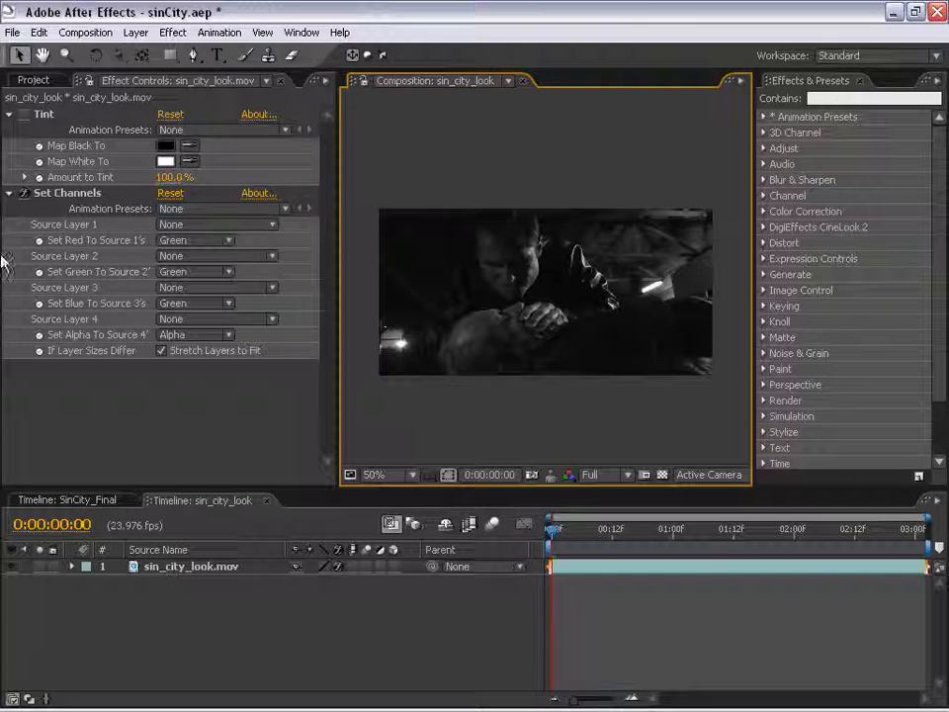
pyautogui.click(67, 195)
pyautogui.press('Delete')
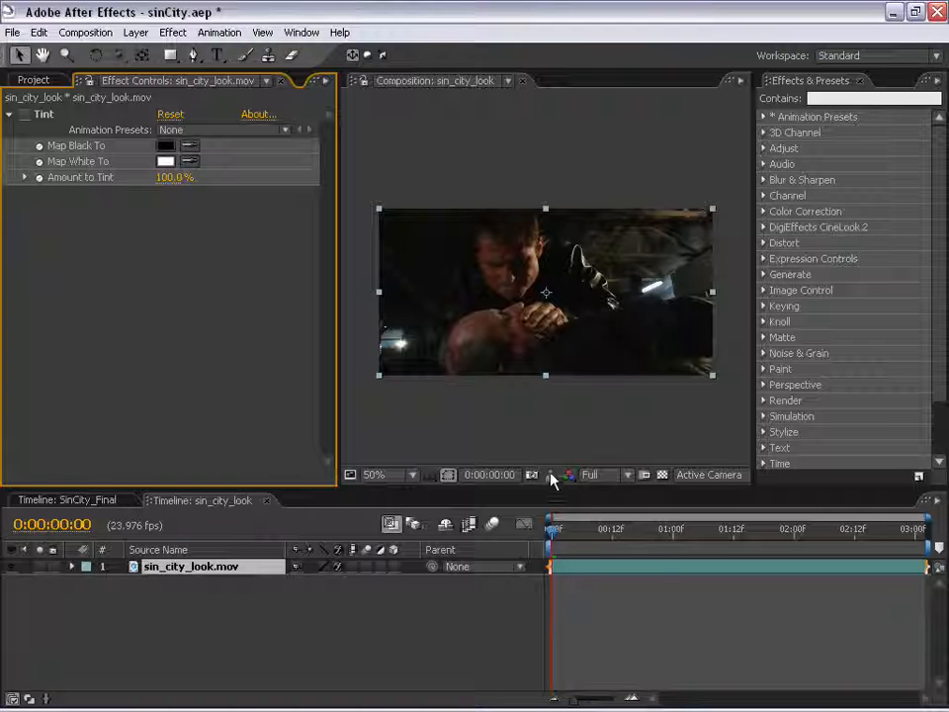
# View the footage's red, green and blue channels one at a time in the composition viewer.
pyautogui.click(575, 479)
pyautogui.click(585, 515)
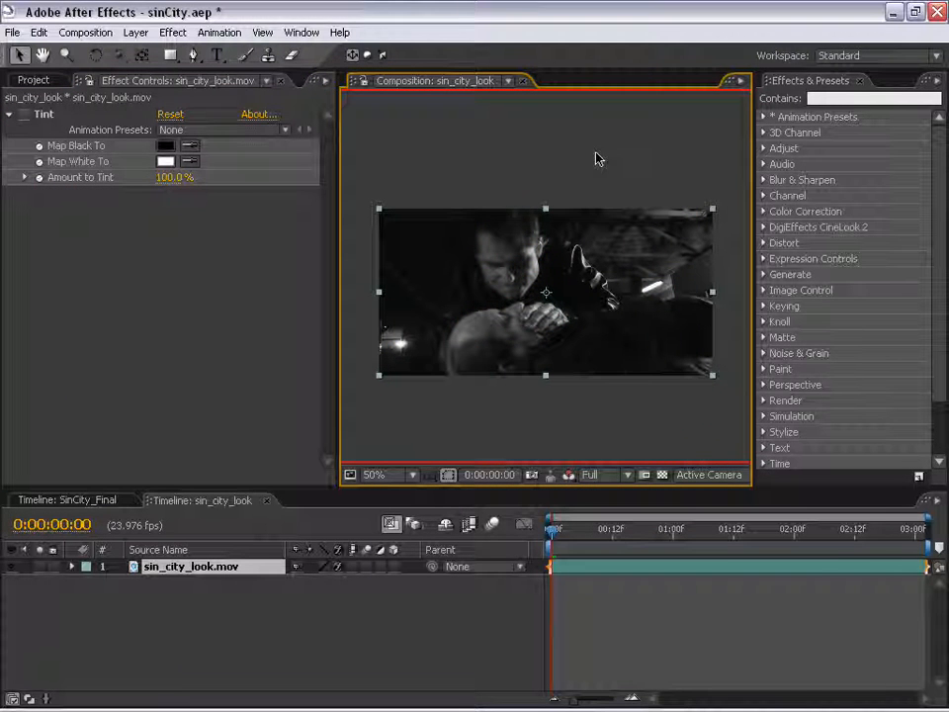
pyautogui.click(569, 476)
pyautogui.click(588, 531)
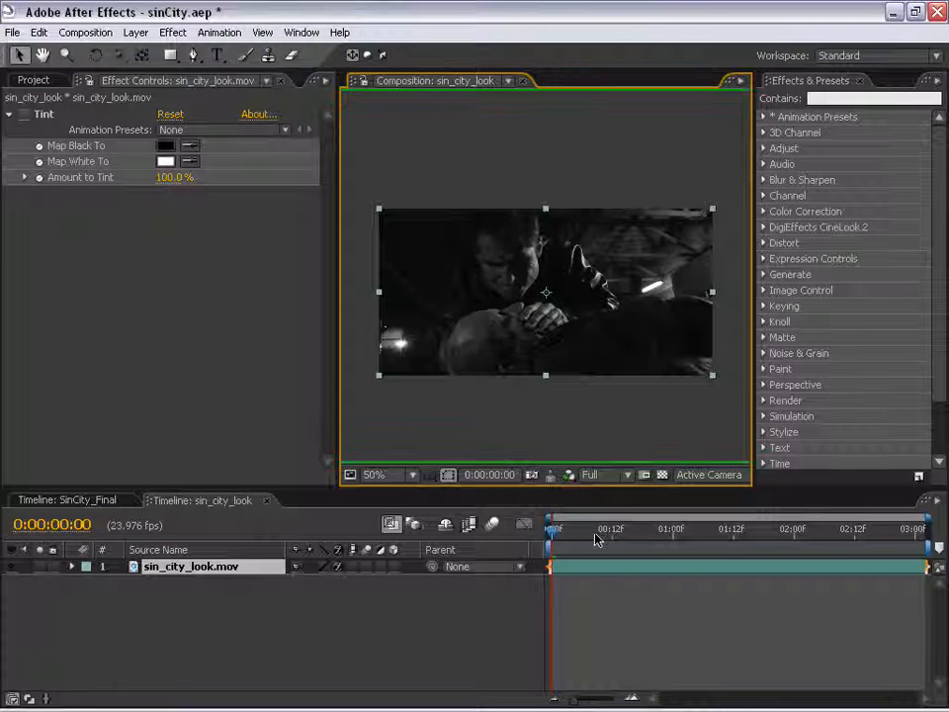
pyautogui.click(571, 478)
pyautogui.click(587, 548)
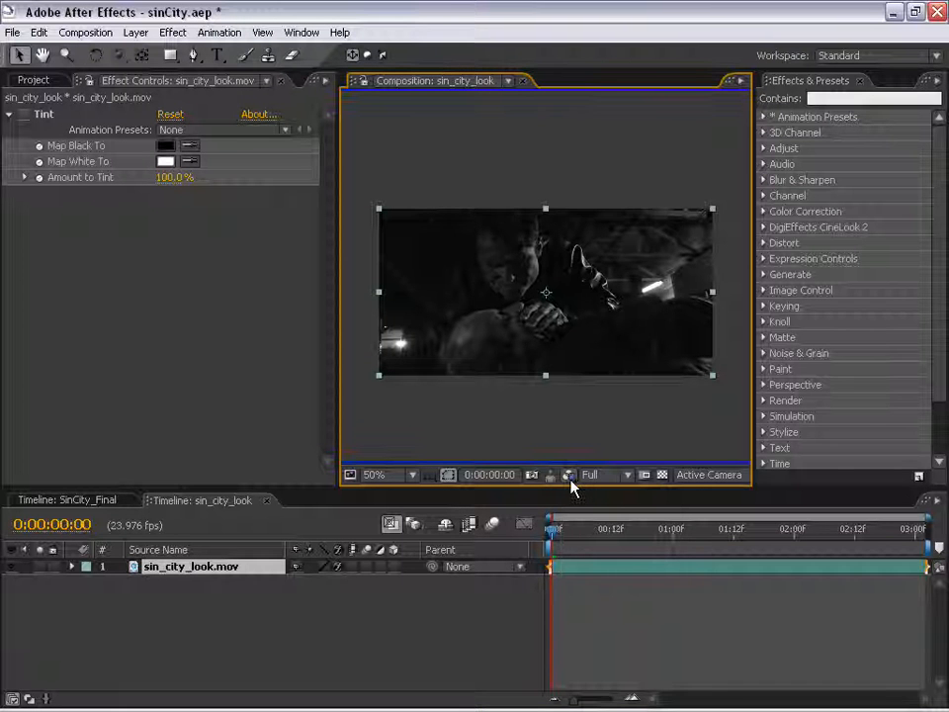
pyautogui.click(573, 478)
pyautogui.click(537, 409)
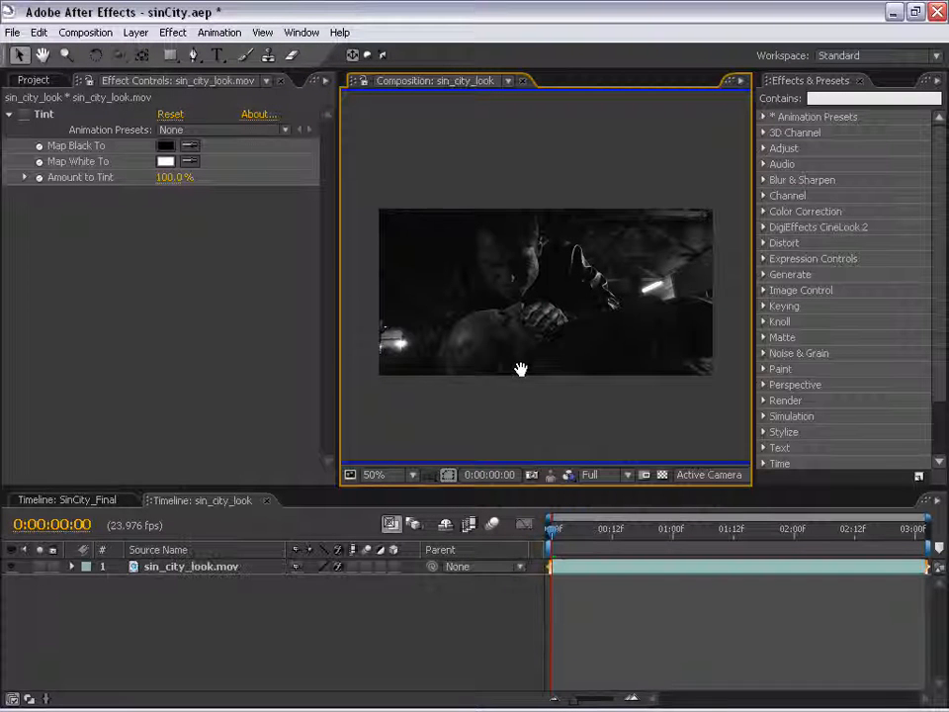
# Compare the blue and green channels at 0:00:00:21 and restore the full RGB view.
pyautogui.scroll(1, 520, 370)
pyautogui.moveTo(552, 529); pyautogui.dragTo(657, 532)
pyautogui.click(570, 476)
pyautogui.click(602, 535)
pyautogui.scroll(-2, 516, 227)
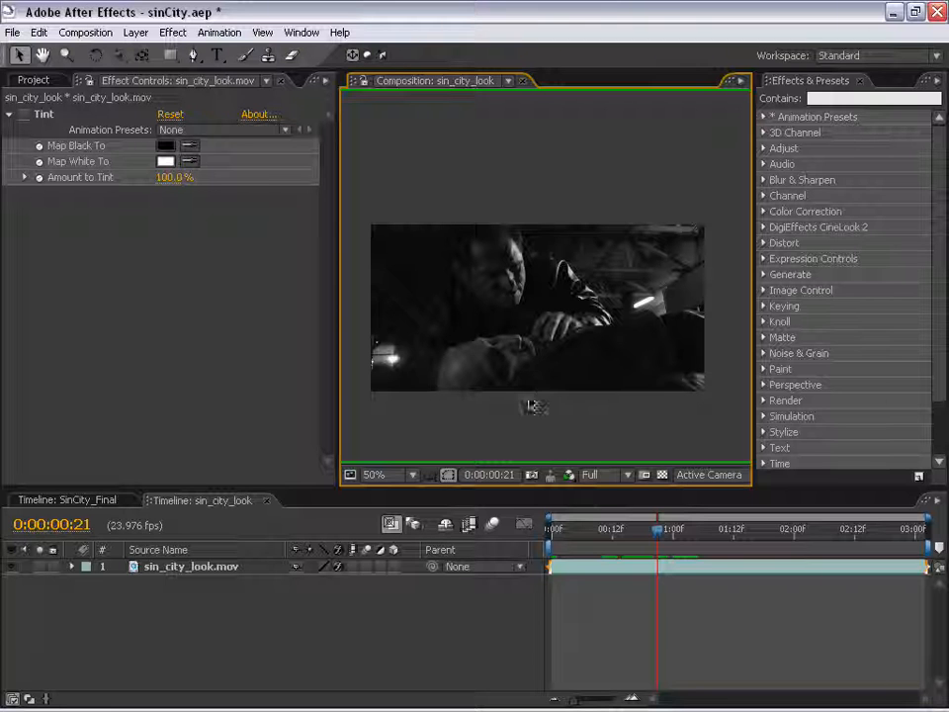
pyautogui.click(568, 477)
pyautogui.click(582, 493)
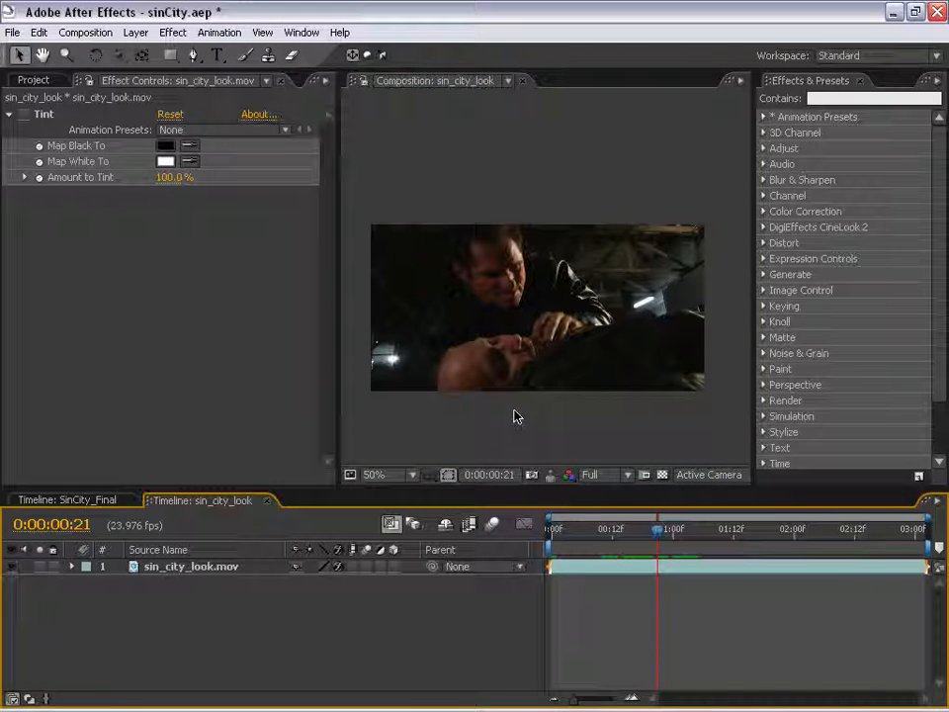
# Return to the first frame and re-enable the Tint effect on the footage layer.
pyautogui.moveTo(507, 398); pyautogui.dragTo(558, 345)
pyautogui.moveTo(656, 530); pyautogui.dragTo(534, 544)
pyautogui.click(24, 114)
pyautogui.click(43, 114)
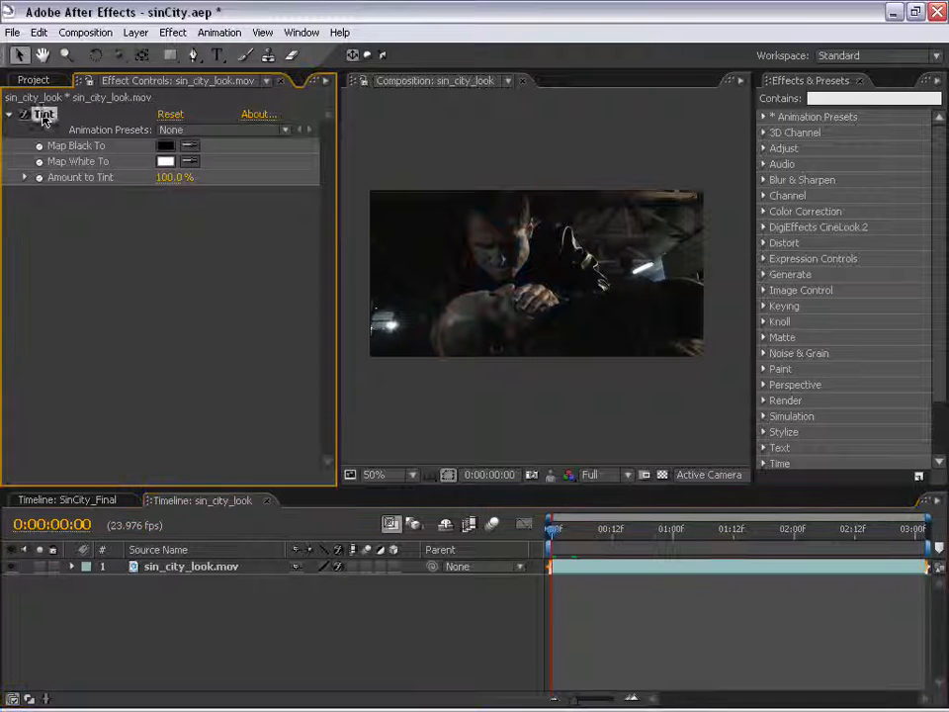
# Apply the Curves effect to the footage layer and pull an upper RGB curve point to full white, well inside the highlights.
pyautogui.click(540, 415)
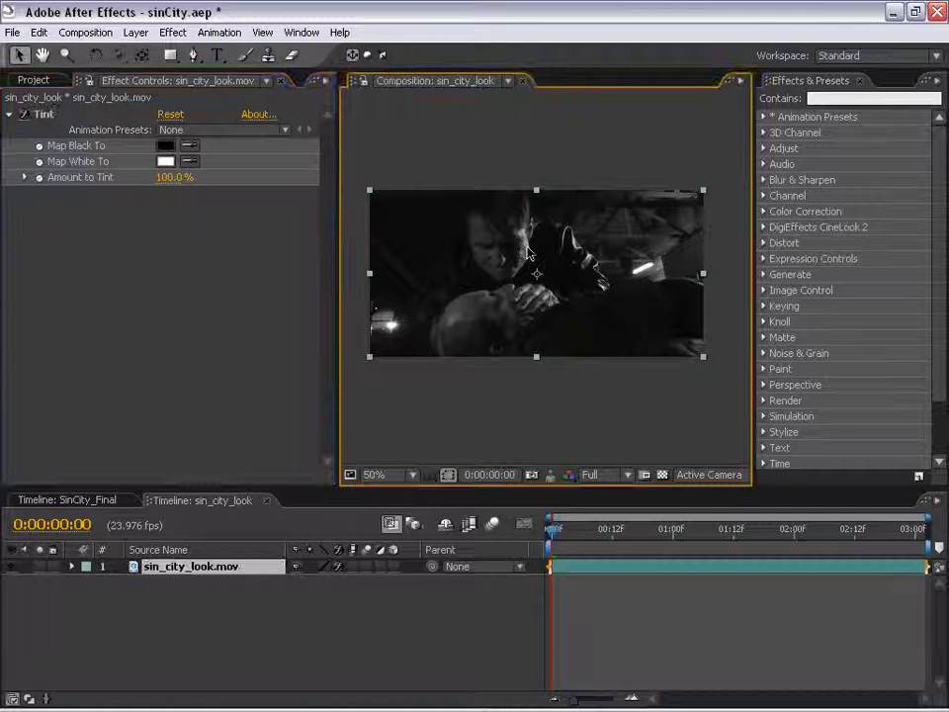
pyautogui.click(179, 33)
pyautogui.moveTo(247, 186)
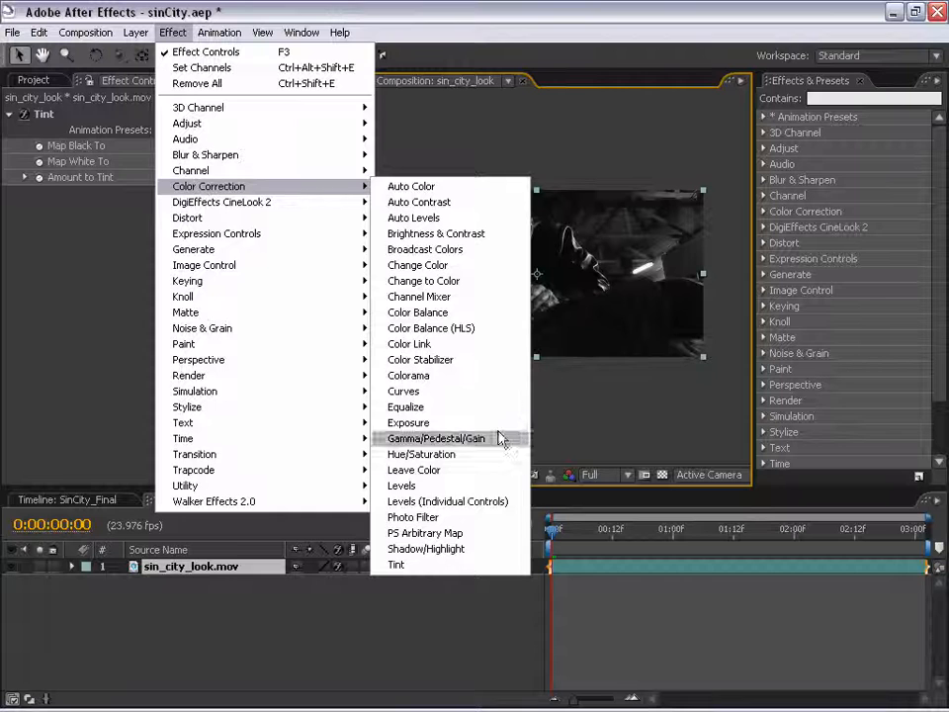
pyautogui.click(403, 392)
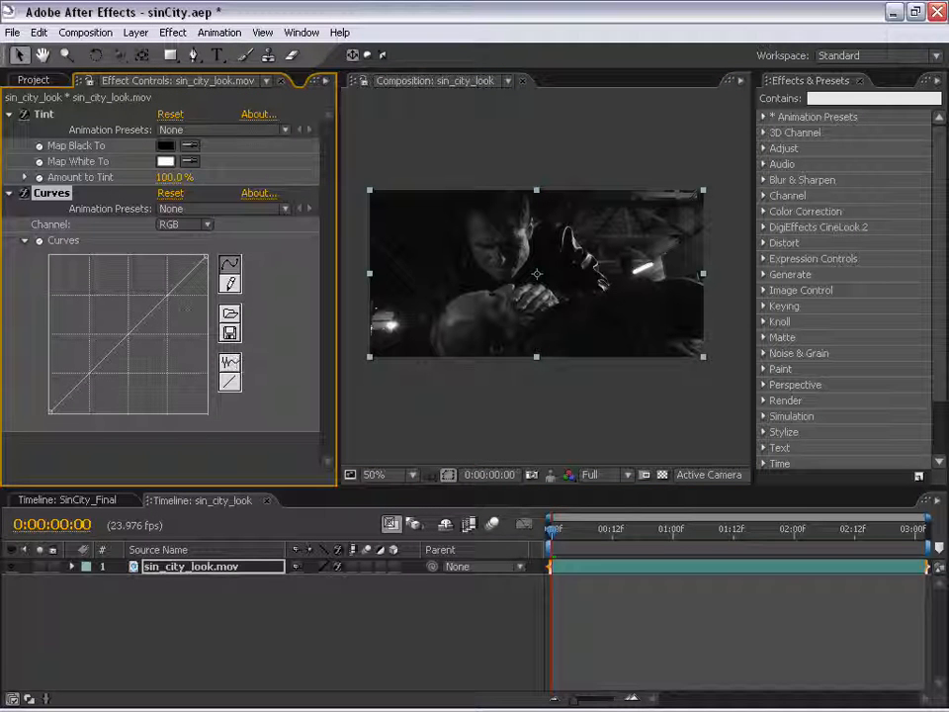
pyautogui.moveTo(158, 304); pyautogui.dragTo(115, 256)
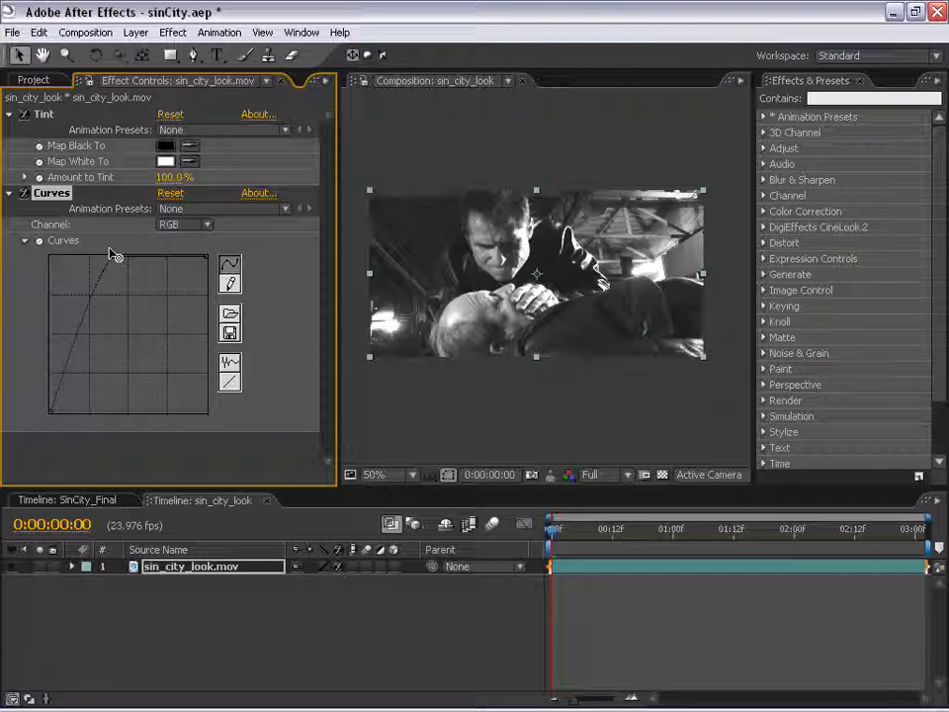
pyautogui.moveTo(112, 257); pyautogui.dragTo(107, 258)
# Examine the brightened faces, jacket edge and background beams up close in the composition viewer.
pyautogui.scroll(1, 527, 305)
pyautogui.scroll(-1, 527, 304)
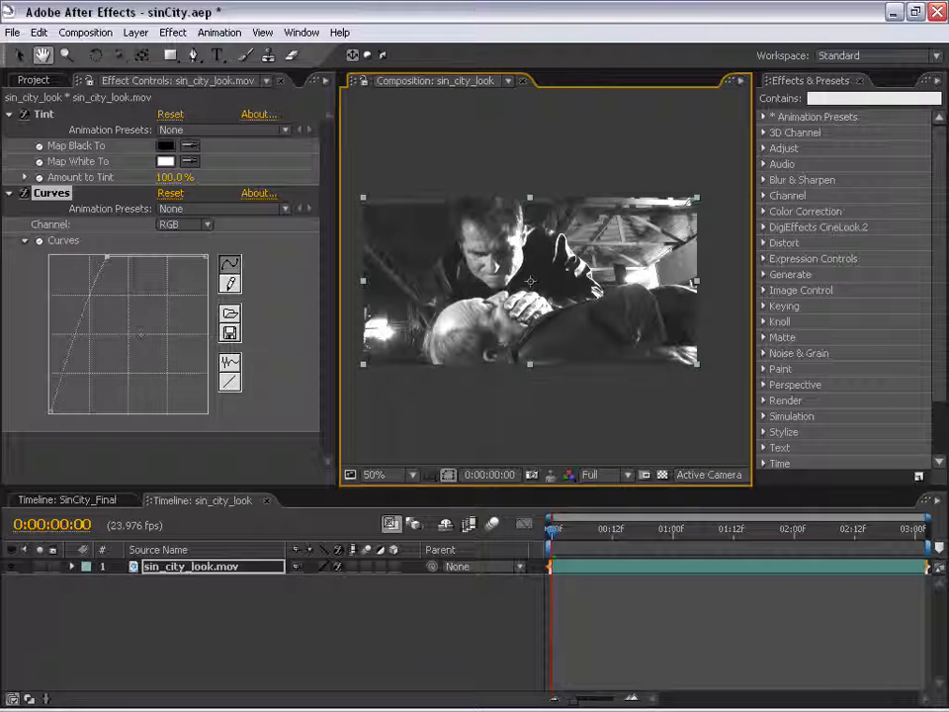
pyautogui.scroll(1, 547, 249)
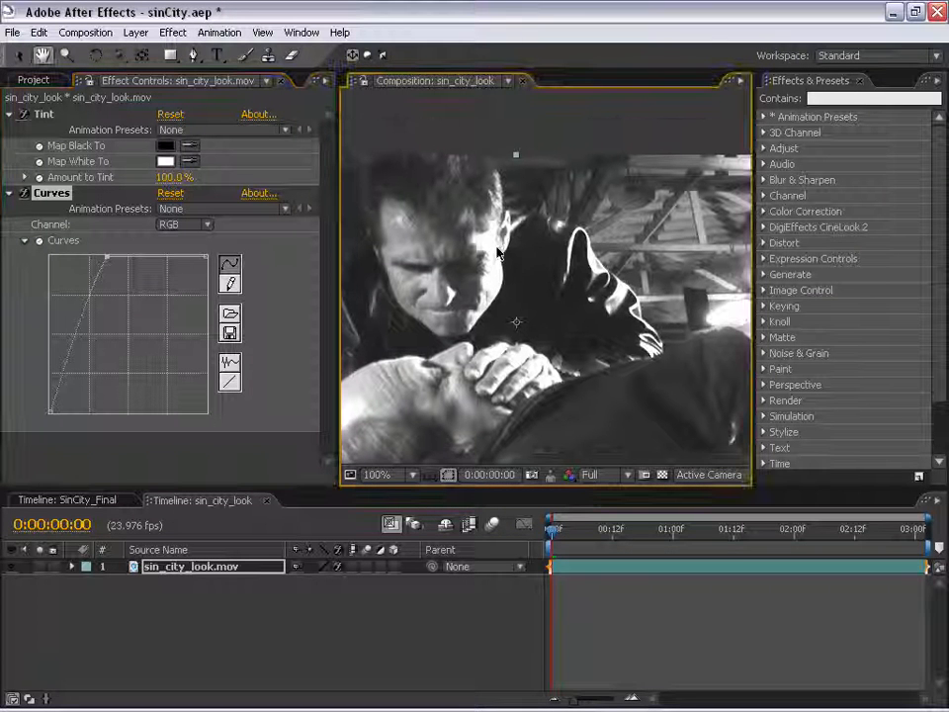
pyautogui.scroll(-1, 544, 274)
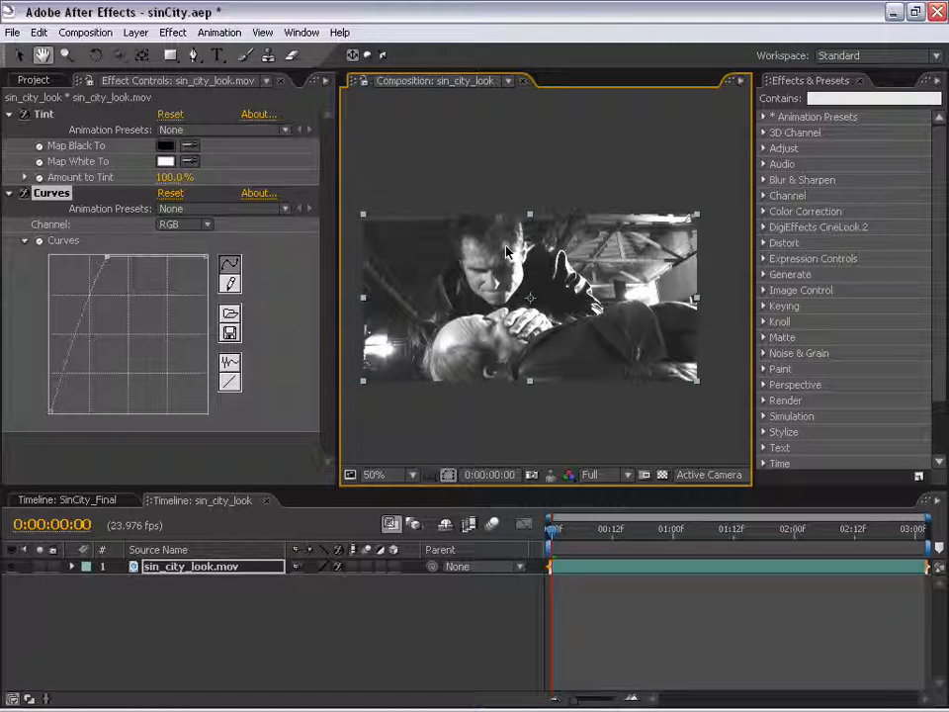
pyautogui.scroll(1, 545, 240)
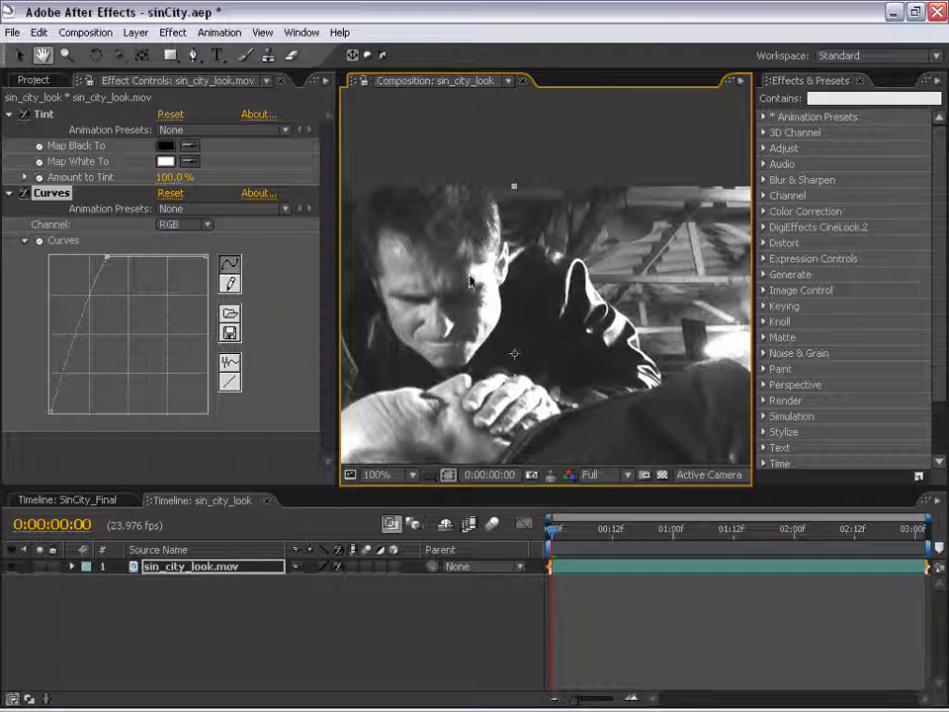
pyautogui.moveTo(483, 275); pyautogui.dragTo(423, 249)
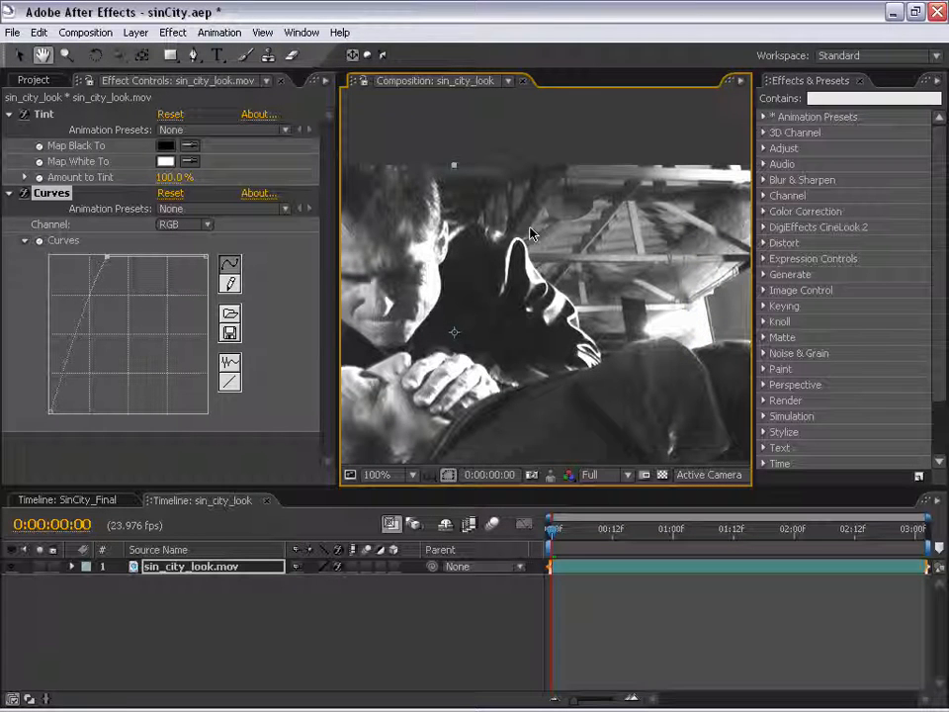
pyautogui.scroll(-2, 524, 361)
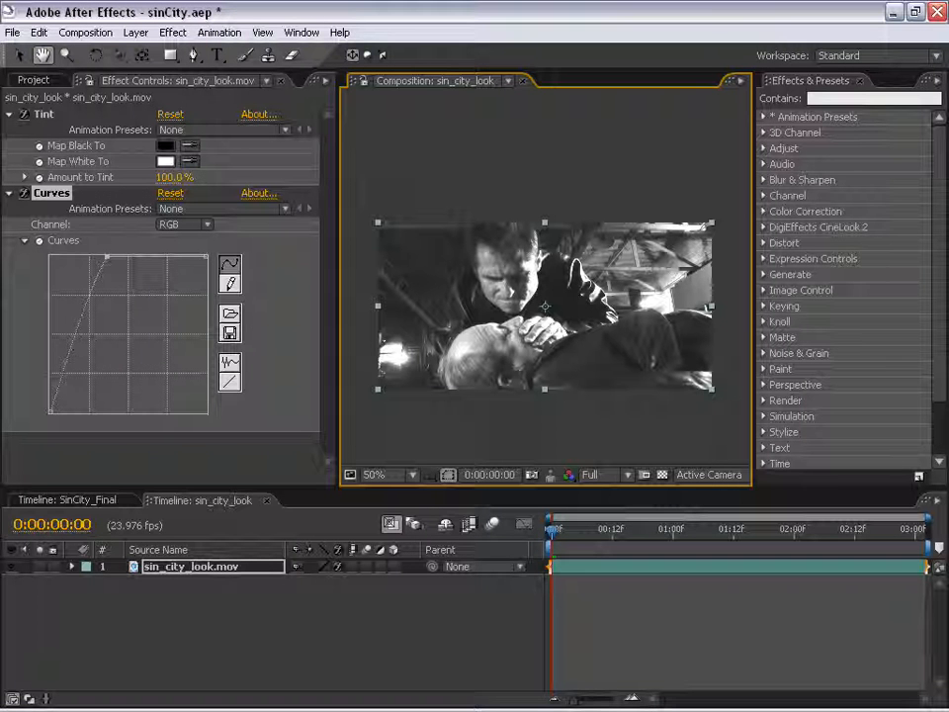
# Crush the shadows by adding a curve point on the bottom edge slightly right of the black point.
pyautogui.moveTo(76, 337); pyautogui.dragTo(61, 411)
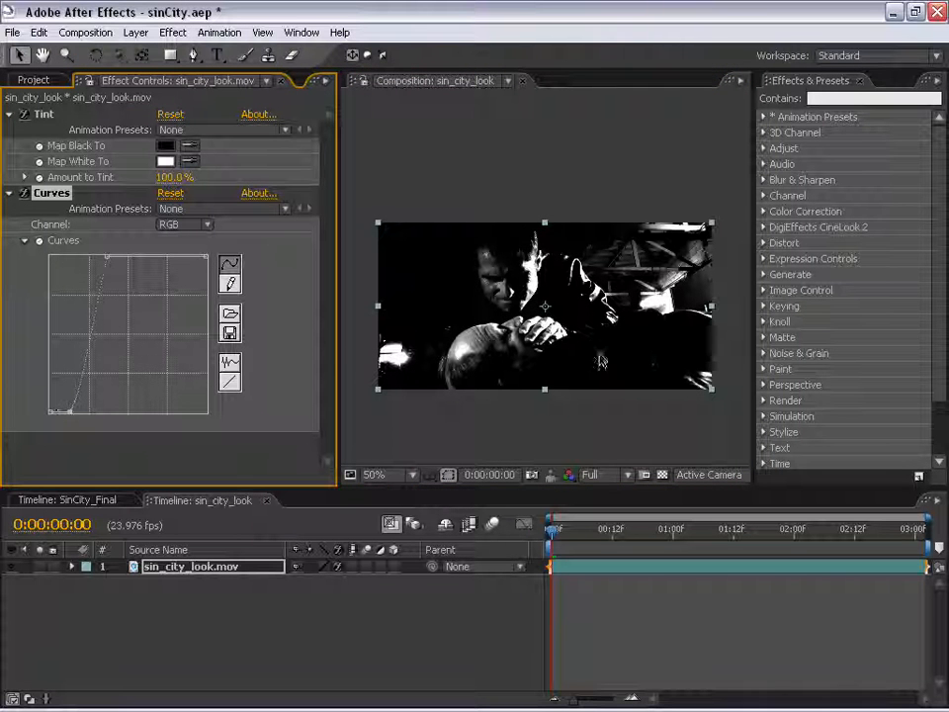
pyautogui.moveTo(546, 321); pyautogui.dragTo(544, 282)
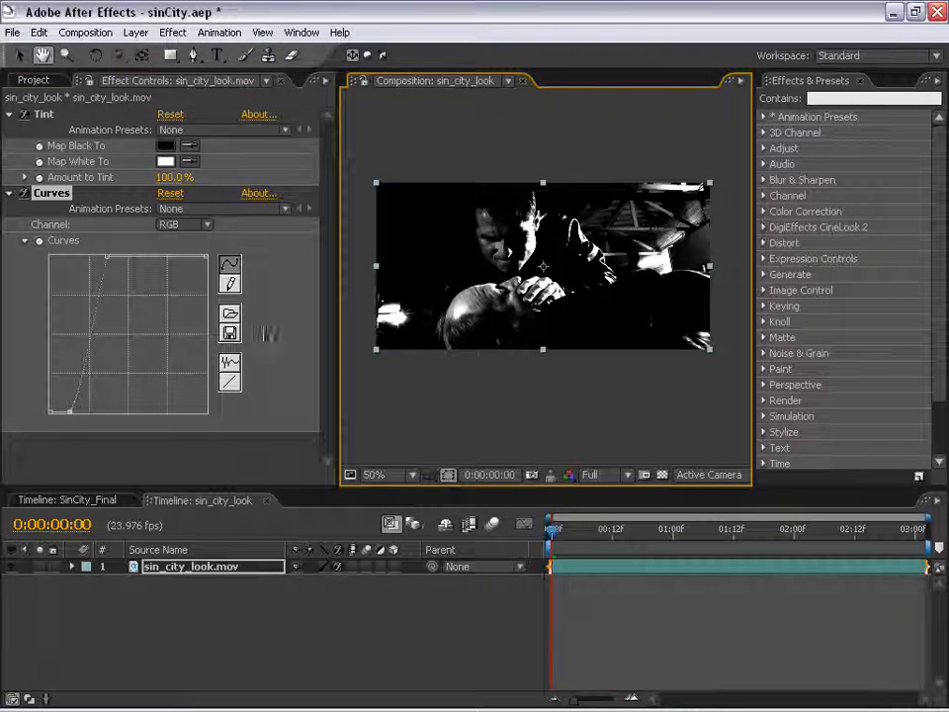
pyautogui.moveTo(64, 383); pyautogui.dragTo(63, 411)
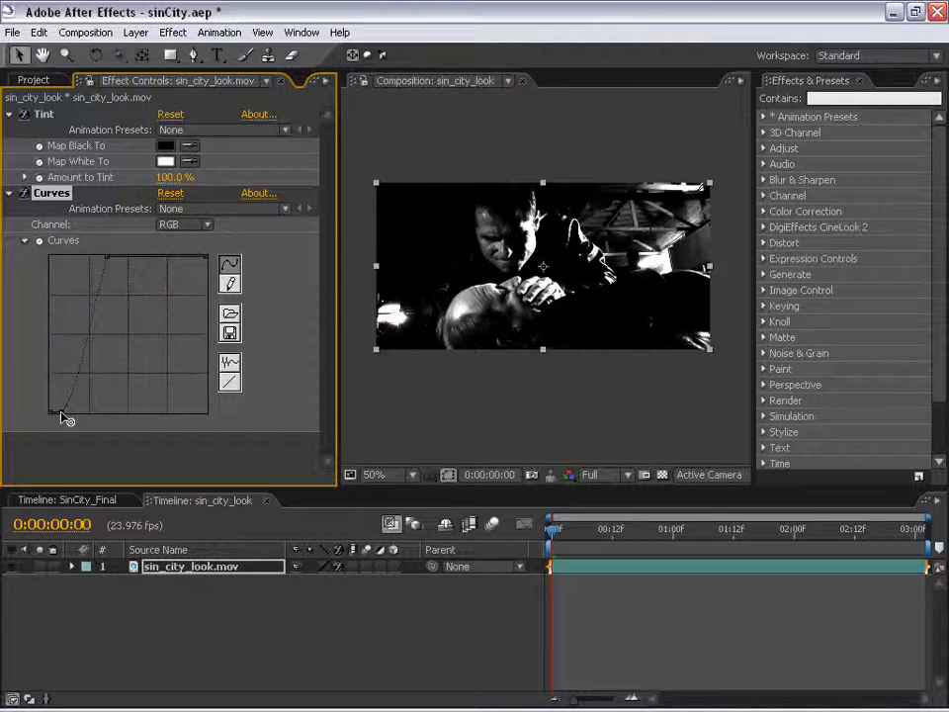
pyautogui.scroll(2, 598, 312)
pyautogui.scroll(-2, 492, 326)
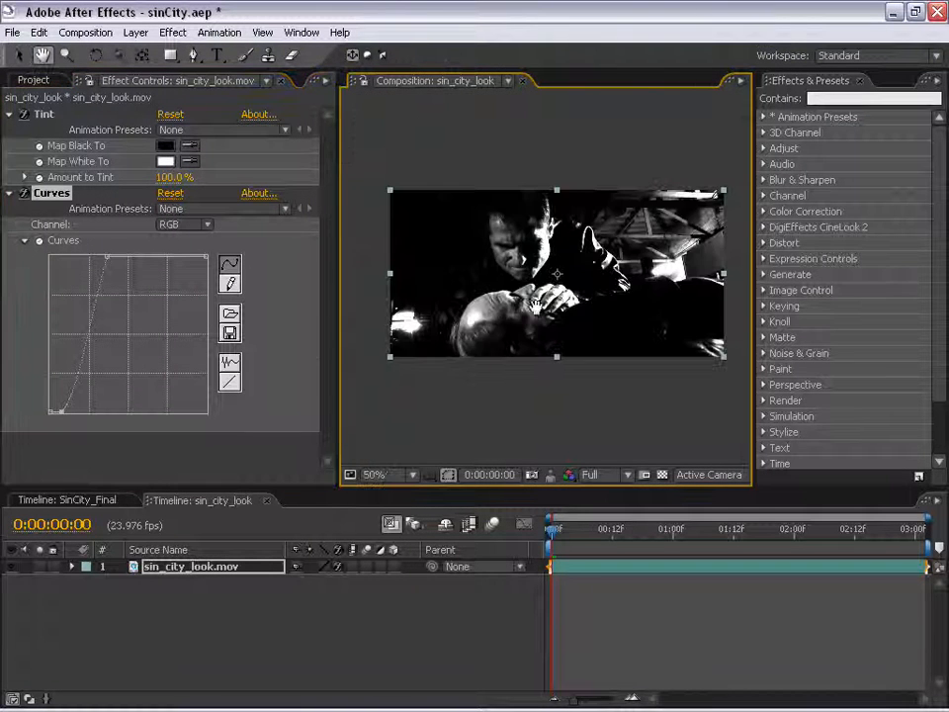
pyautogui.moveTo(492, 326); pyautogui.dragTo(473, 334)
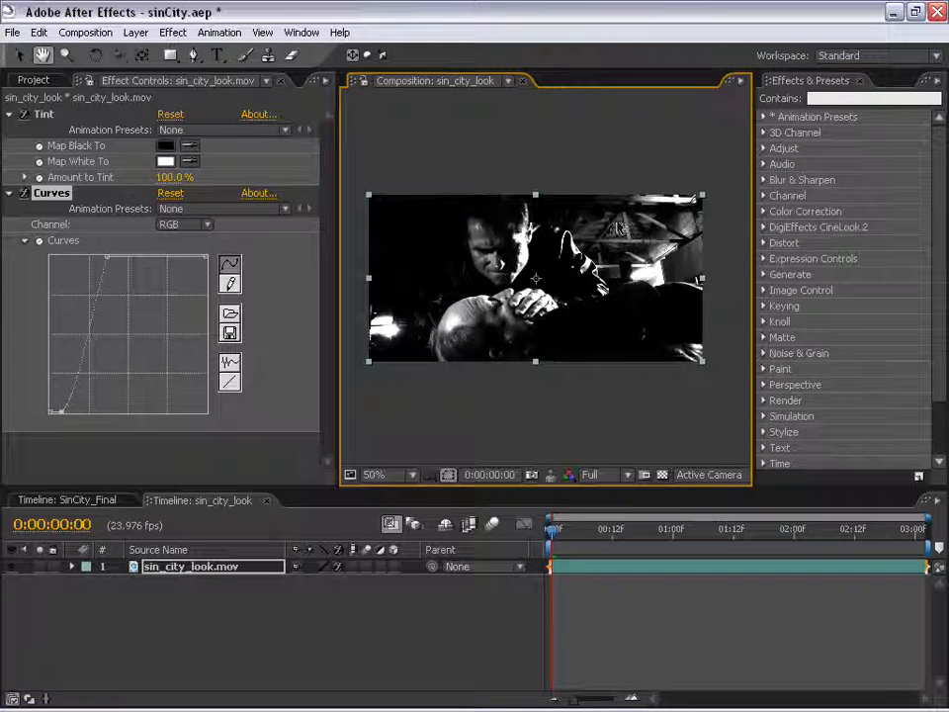
# Add a midpoint to the RGB curve, shift it slightly left to lift the midtones, and check the faces at 100%.
pyautogui.click(89, 332)
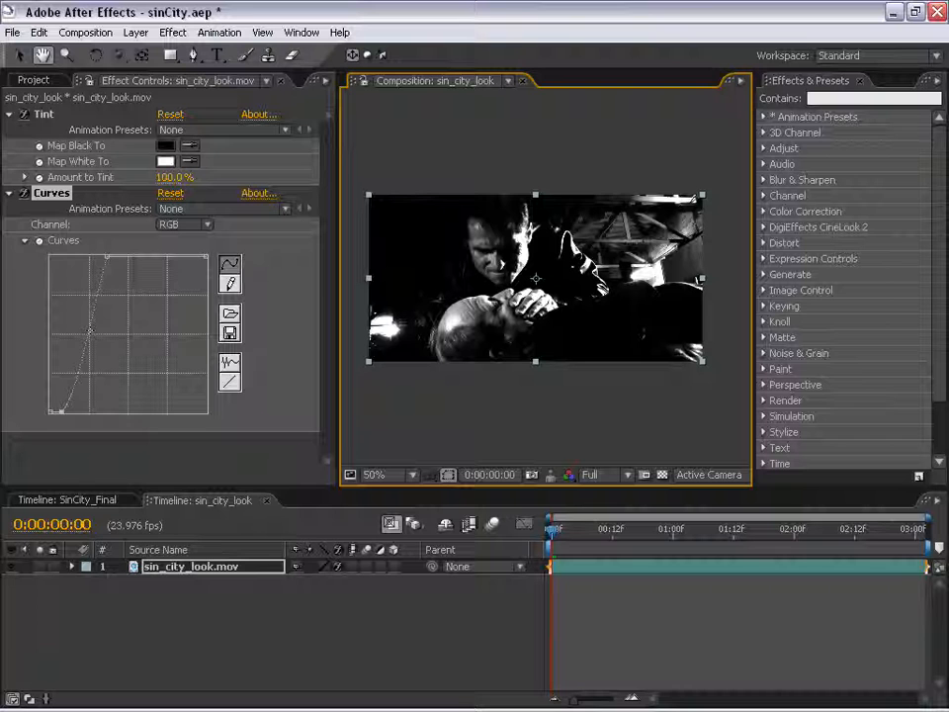
pyautogui.click(89, 338)
pyautogui.moveTo(89, 339); pyautogui.dragTo(81, 333)
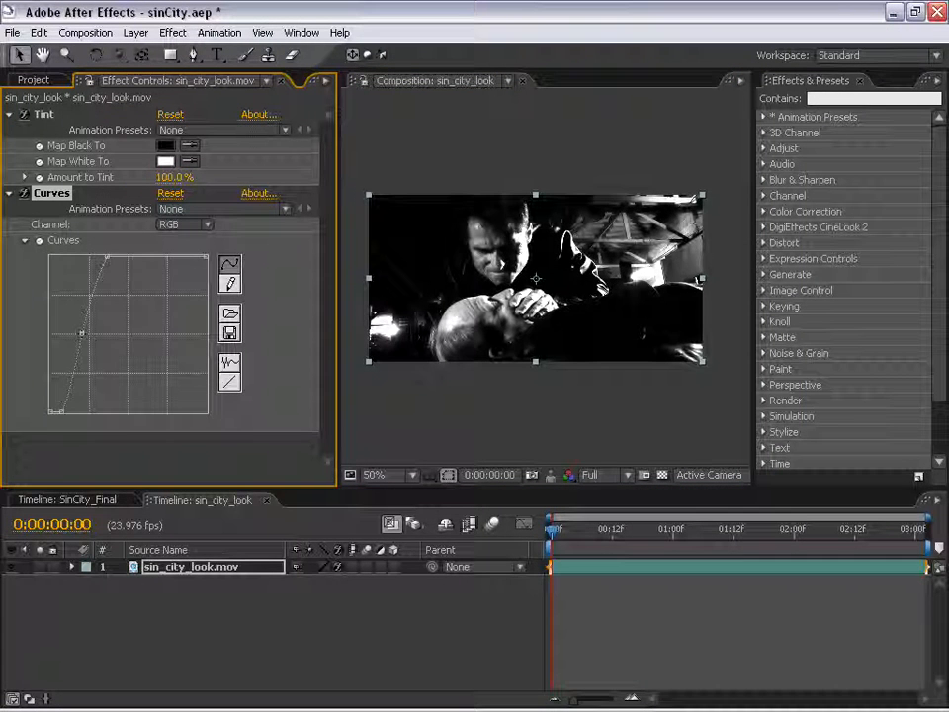
pyautogui.click(537, 295)
pyautogui.scroll(2, 536, 295)
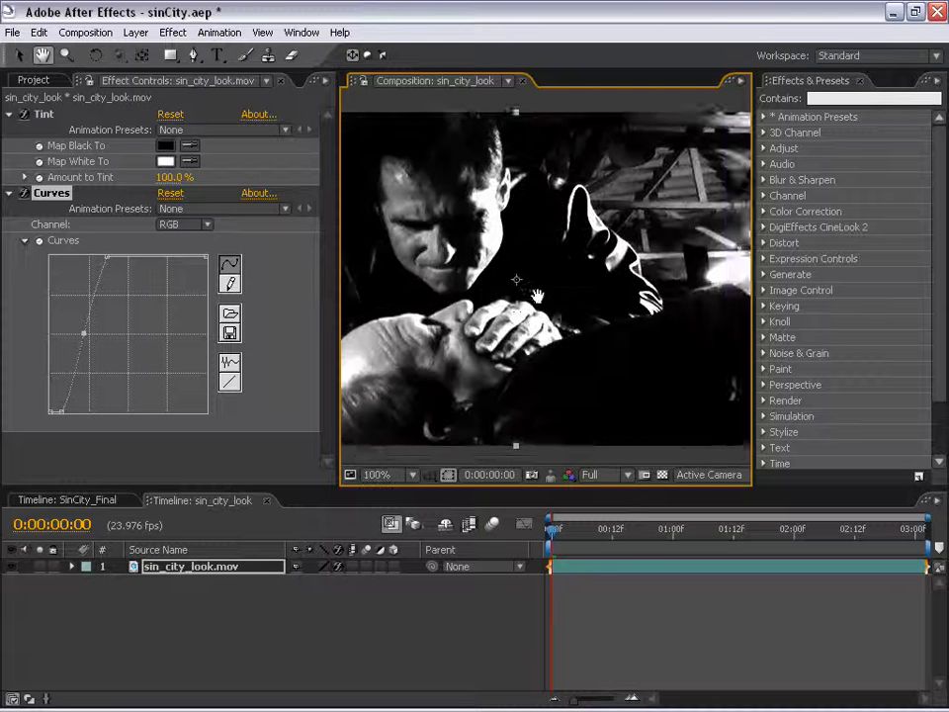
pyautogui.scroll(-2, 538, 320)
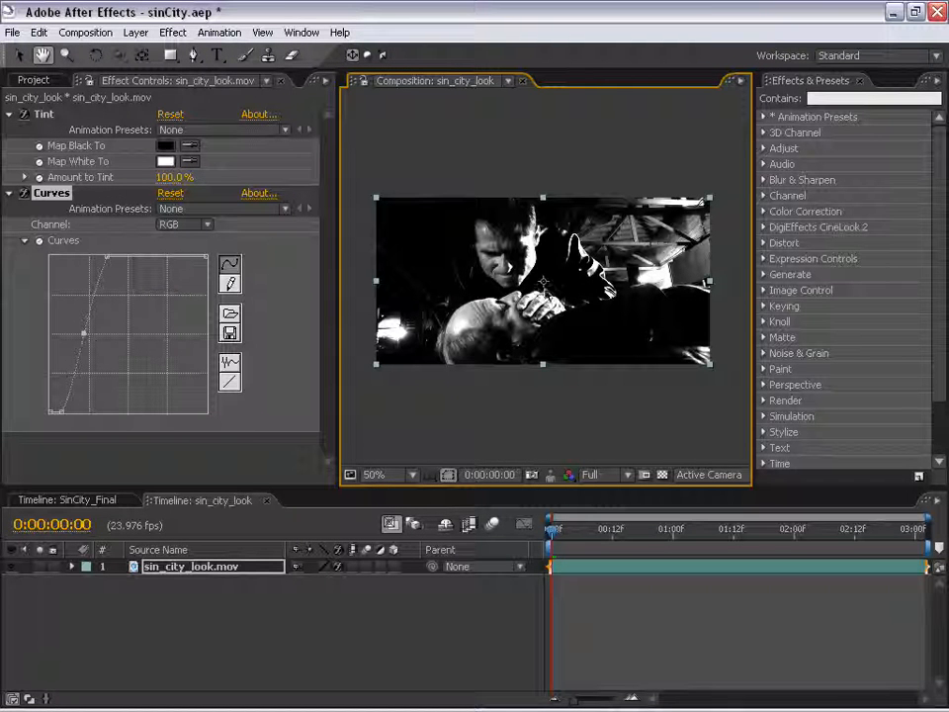
pyautogui.scroll(2, 543, 284)
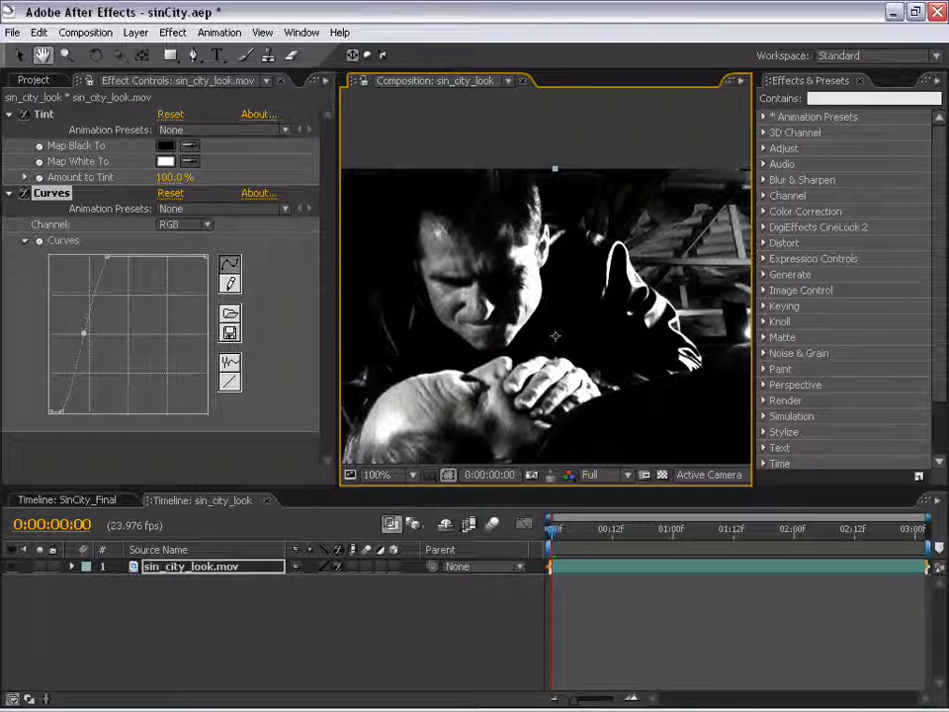
# Fine-tune the contrast by shifting the curve's highlight point, midpoint and shadow point slightly to the right.
pyautogui.moveTo(119, 263); pyautogui.dragTo(111, 257)
pyautogui.click(79, 348)
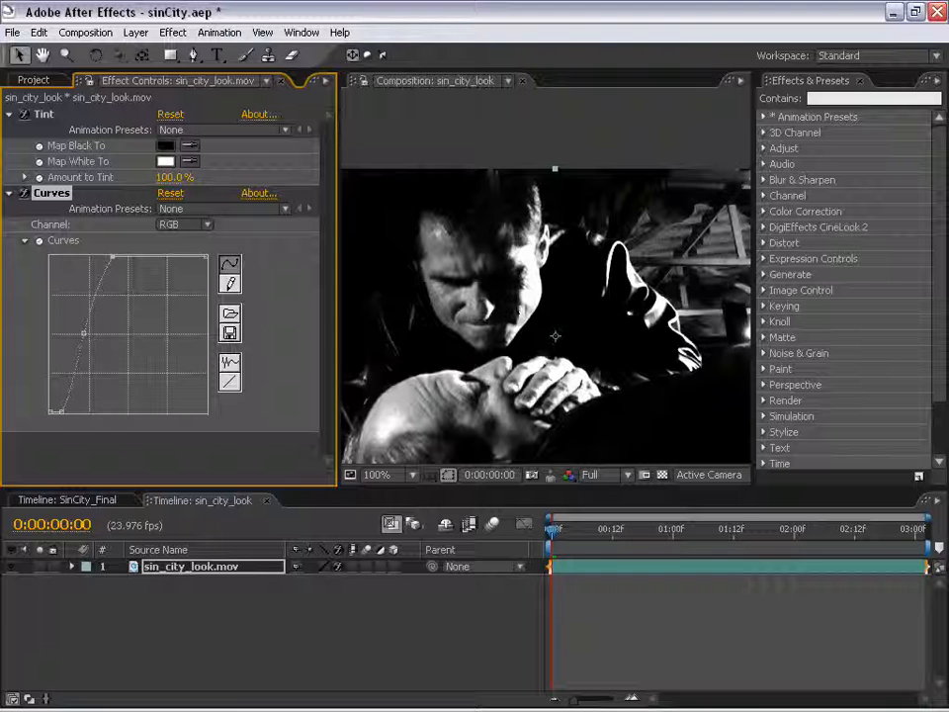
pyautogui.moveTo(83, 334)
pyautogui.mouseDown()
pyautogui.moveTo(94, 340)
pyautogui.moveTo(90, 332)
pyautogui.mouseUp()
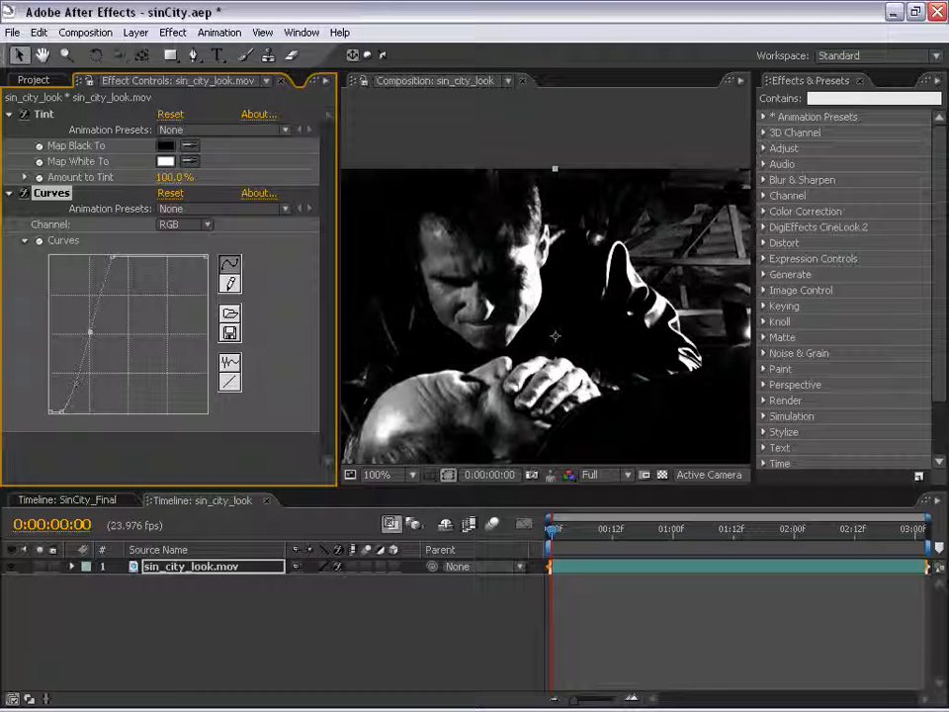
pyautogui.moveTo(60, 411); pyautogui.dragTo(52, 411)
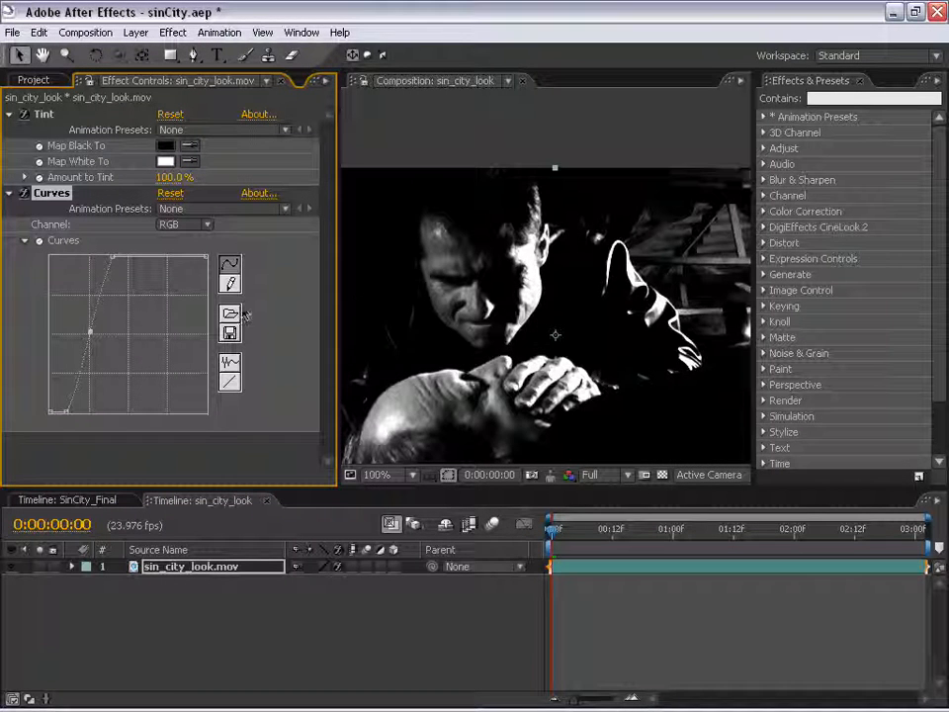
pyautogui.moveTo(95, 339); pyautogui.dragTo(68, 421)
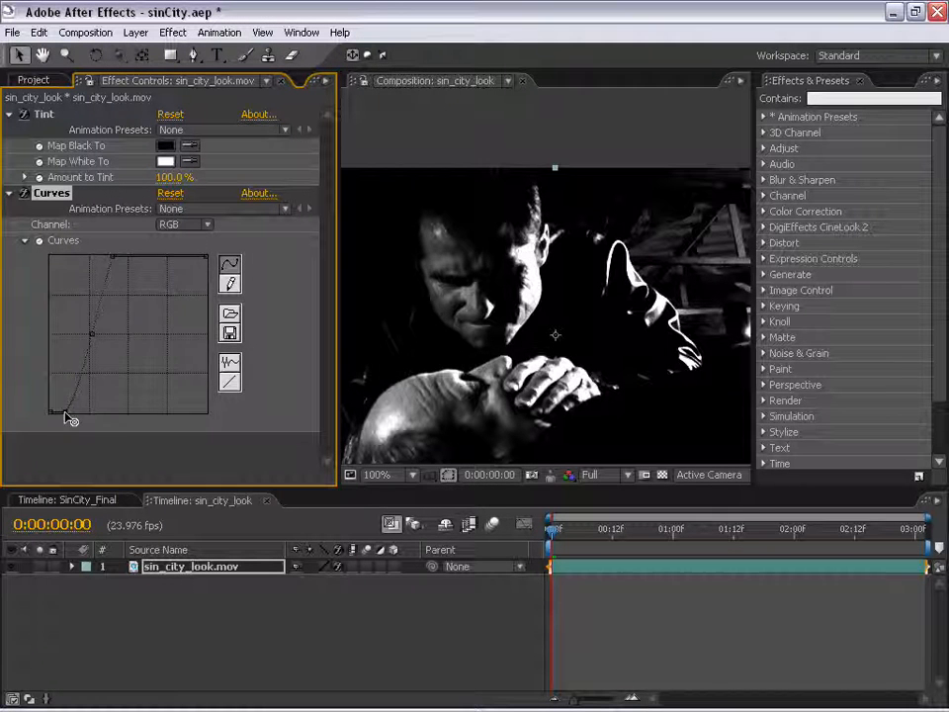
# At 0:00:01:15, nudge the curve's midpoint and shadow point slightly left to recover some detail.
pyautogui.scroll(-1, 455, 291)
pyautogui.moveTo(552, 531); pyautogui.dragTo(748, 534)
pyautogui.moveTo(90, 336); pyautogui.dragTo(89, 333)
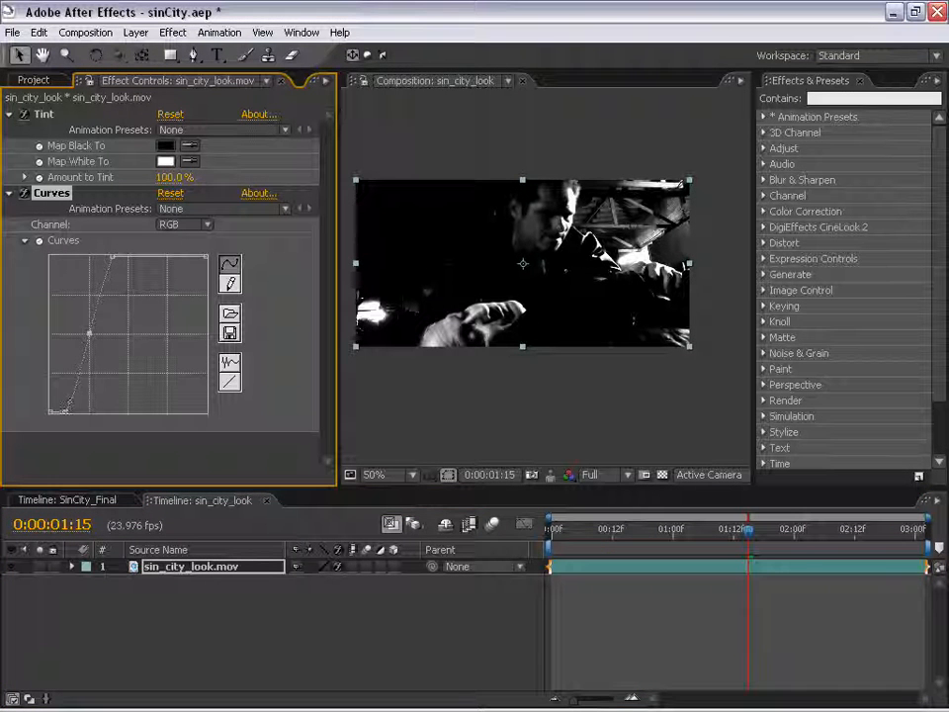
pyautogui.moveTo(68, 402); pyautogui.dragTo(66, 419)
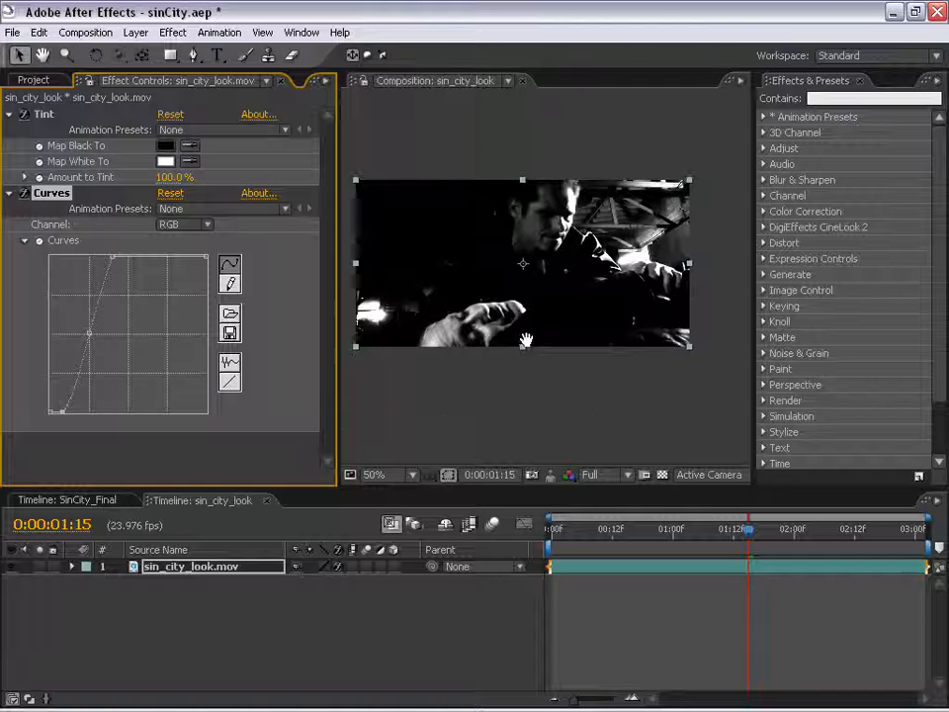
# Preview the graded clip from the first frame and compare it with the SinCity_Final composition.
pyautogui.moveTo(695, 530); pyautogui.dragTo(549, 530)
pyautogui.press('space')
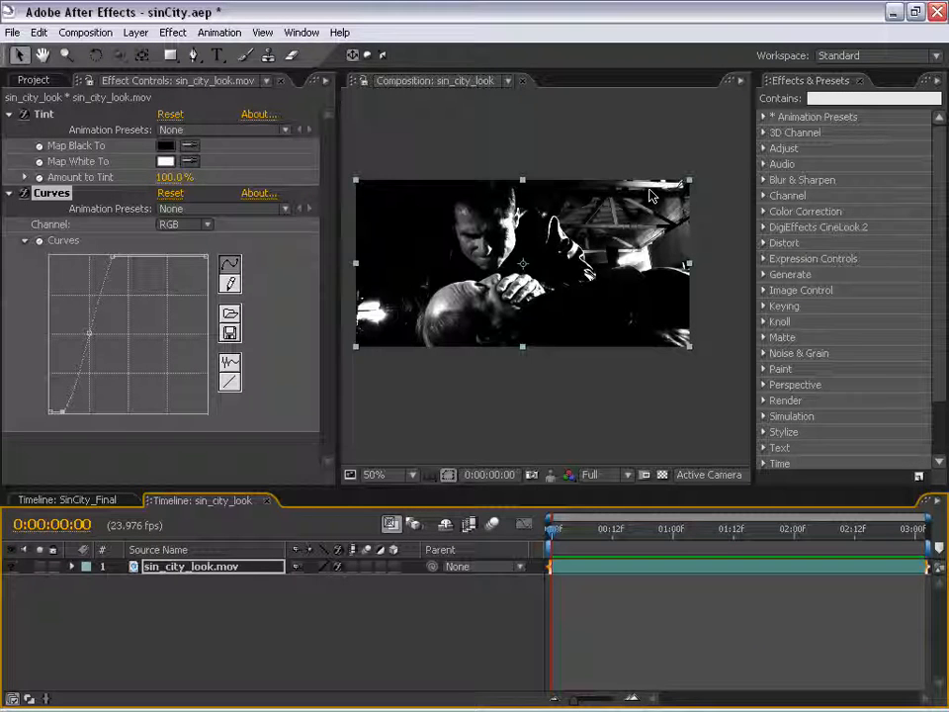
pyautogui.click(83, 502)
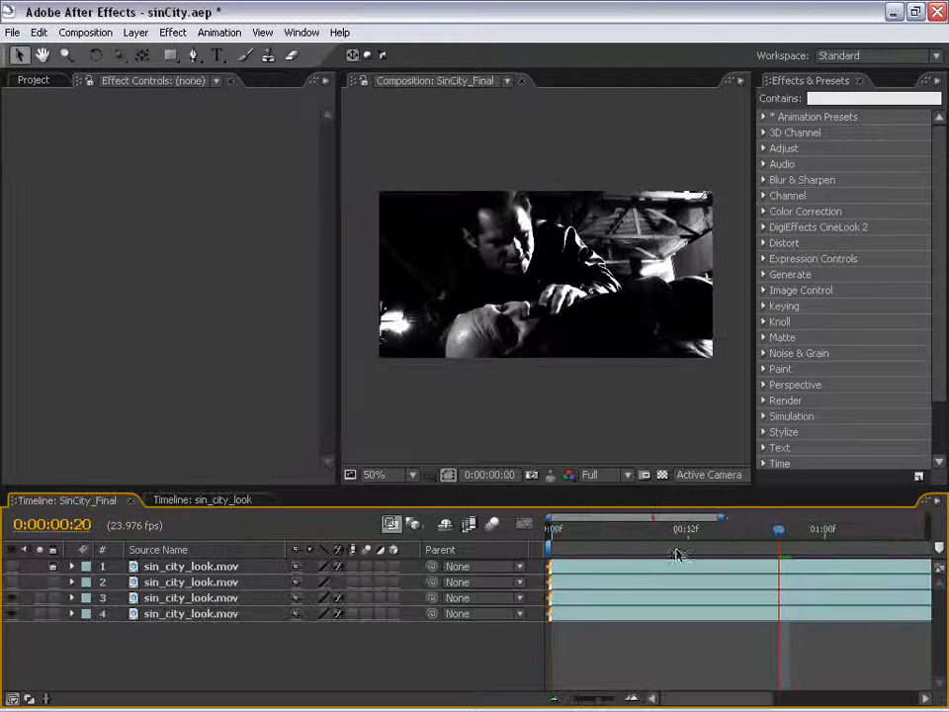
pyautogui.click(559, 531)
pyautogui.click(197, 502)
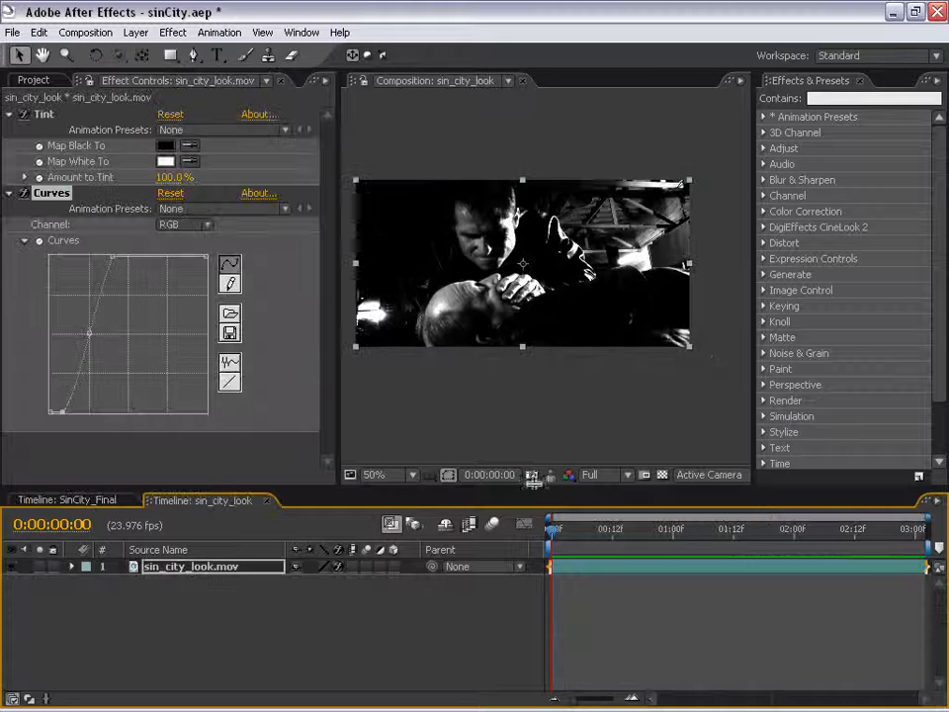
# Collapse the Tint and Curves settings, compare the image with Tint off and on, and inspect it at 100%.
pyautogui.click(9, 115)
pyautogui.click(9, 129)
pyautogui.click(23, 114)
pyautogui.click(23, 114)
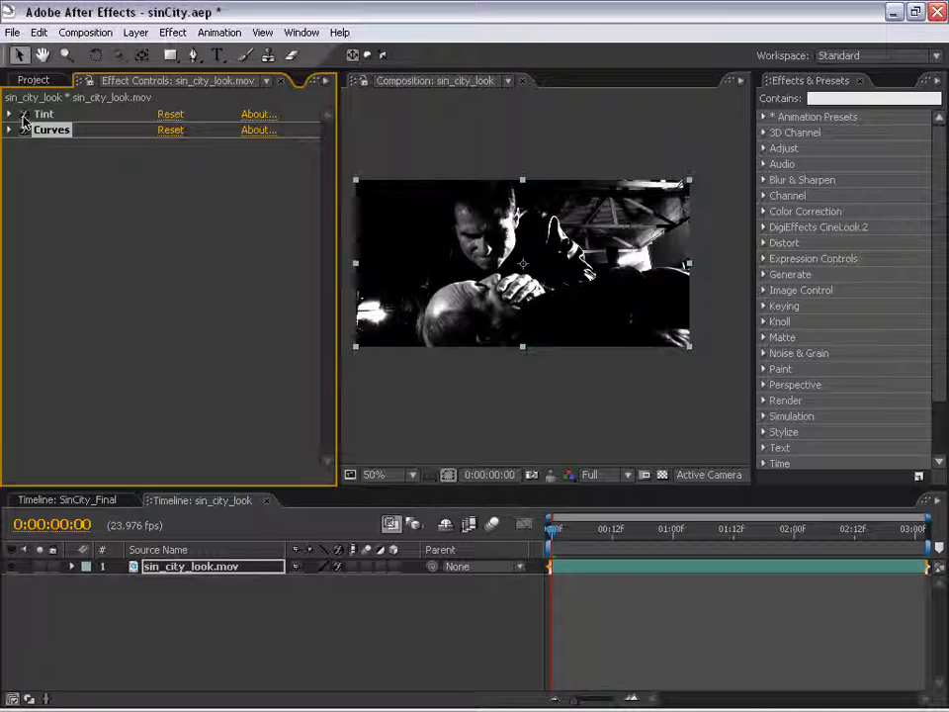
pyautogui.press('h')
pyautogui.press('.')
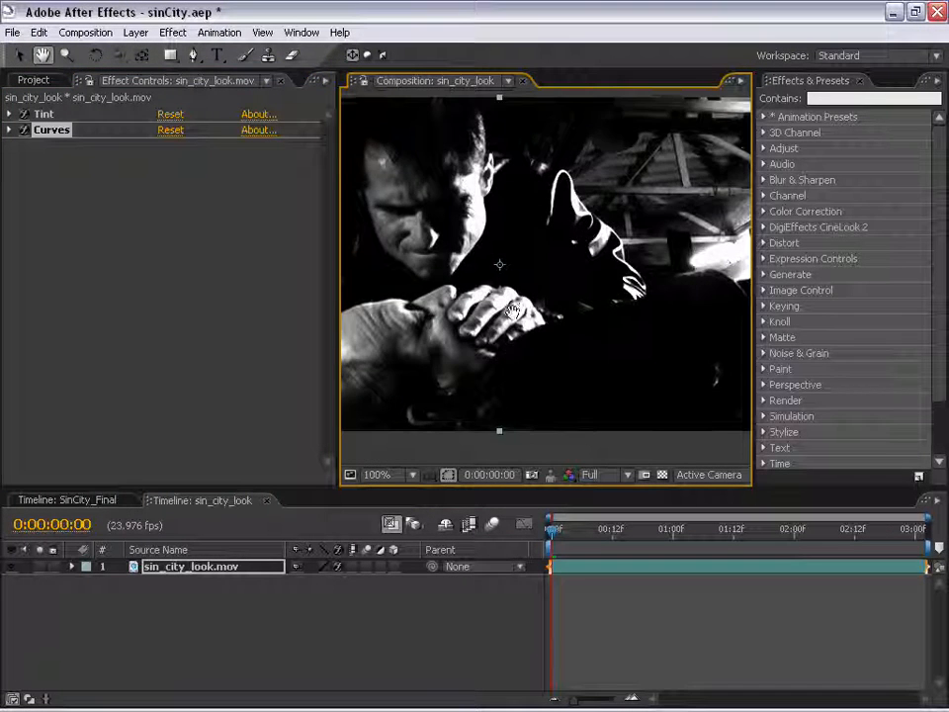
pyautogui.press(',')
pyautogui.moveTo(491, 274); pyautogui.dragTo(497, 284)
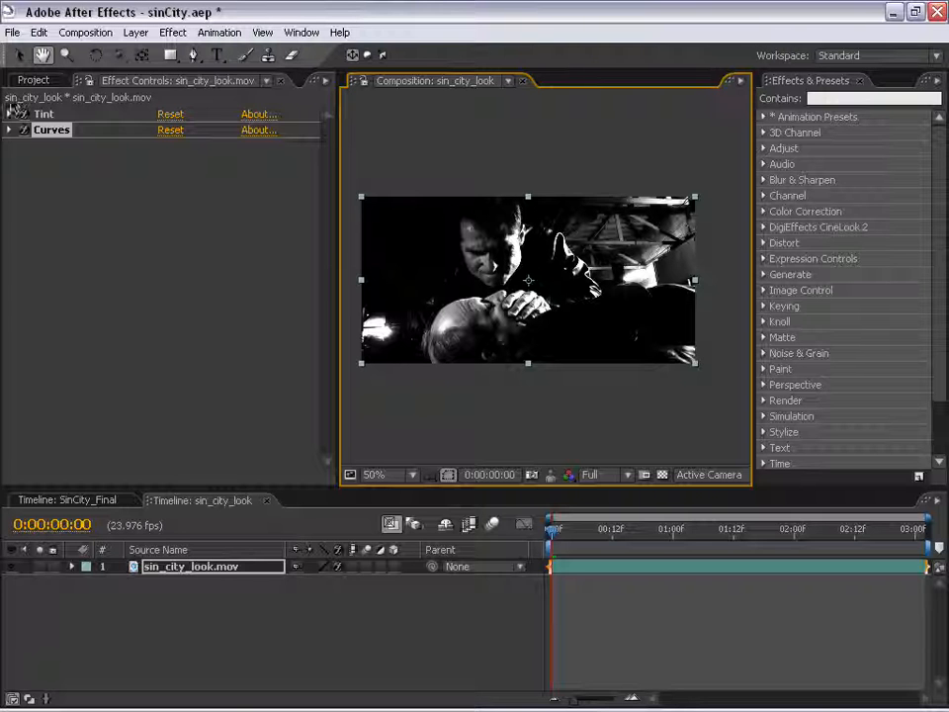
# Preview the graded footage's playback and duplicate the sin_city_look.mov layer.
pyautogui.click(589, 562)
pyautogui.press('space')
pyautogui.press('space')
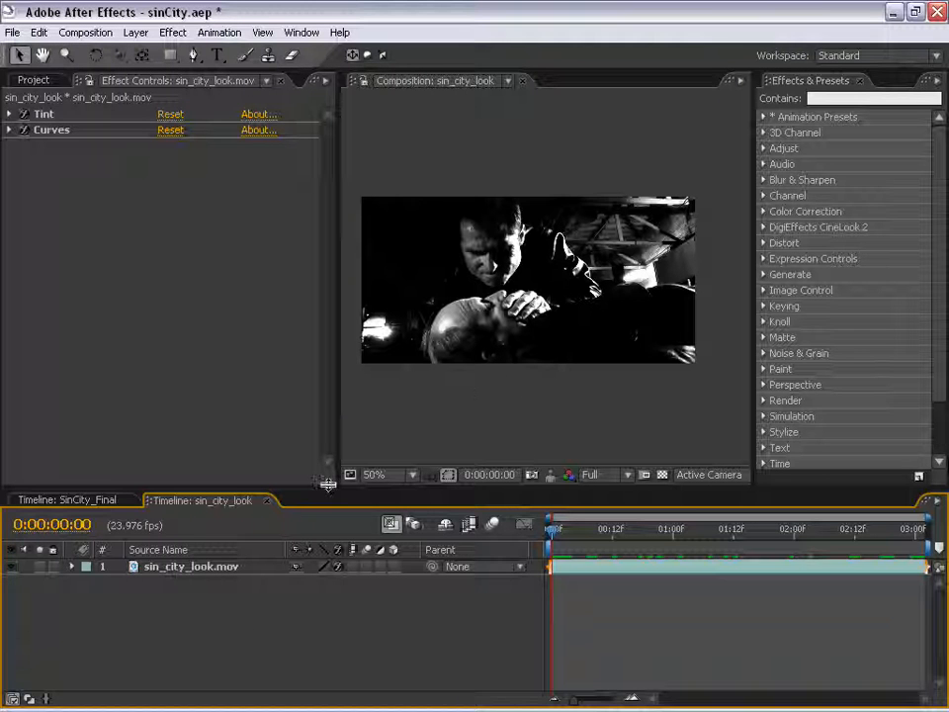
pyautogui.click(202, 567)
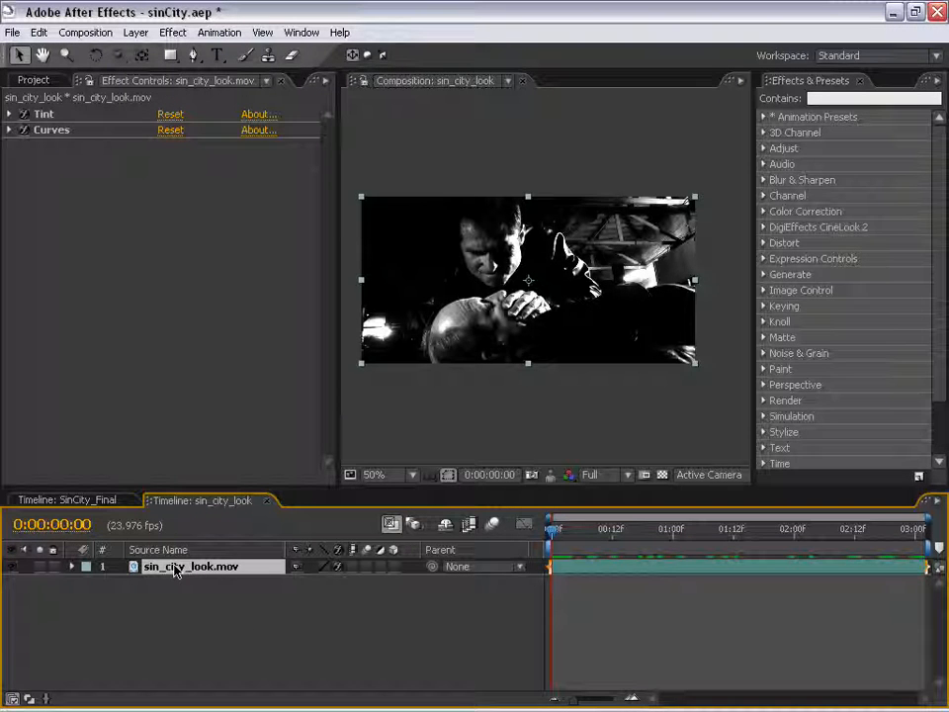
pyautogui.hotkey('ctrl', 'd')
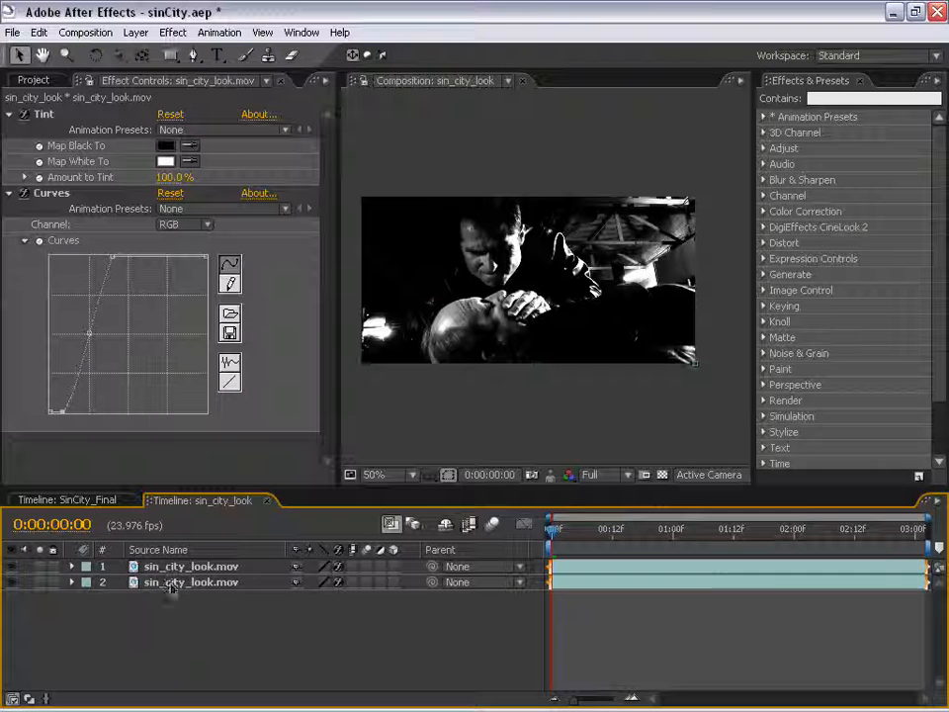
pyautogui.moveTo(332, 146); pyautogui.dragTo(255, 153)
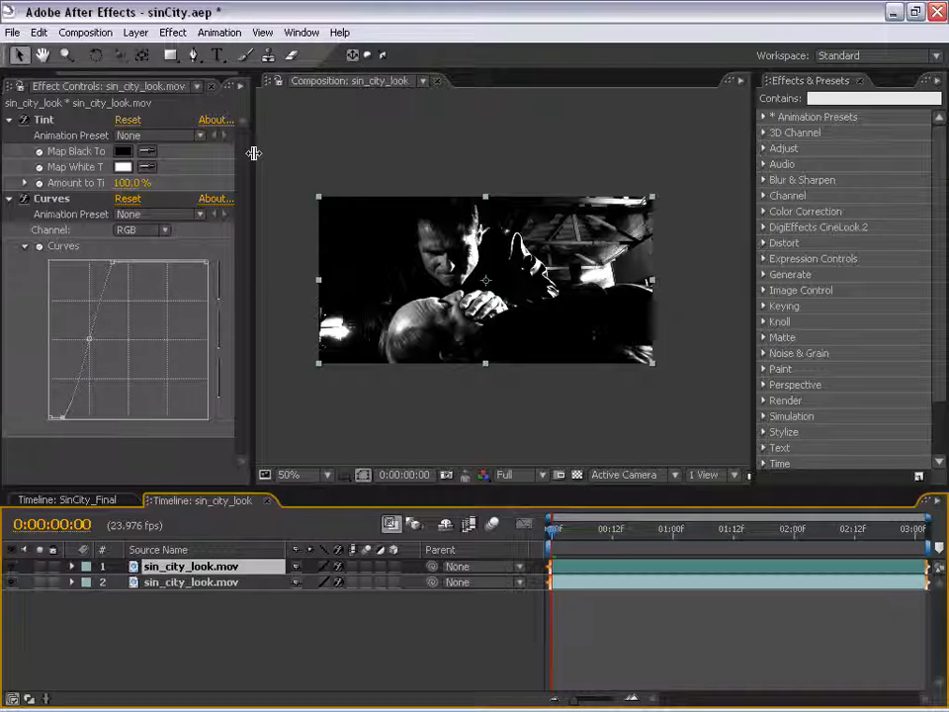
pyautogui.click(43, 120)
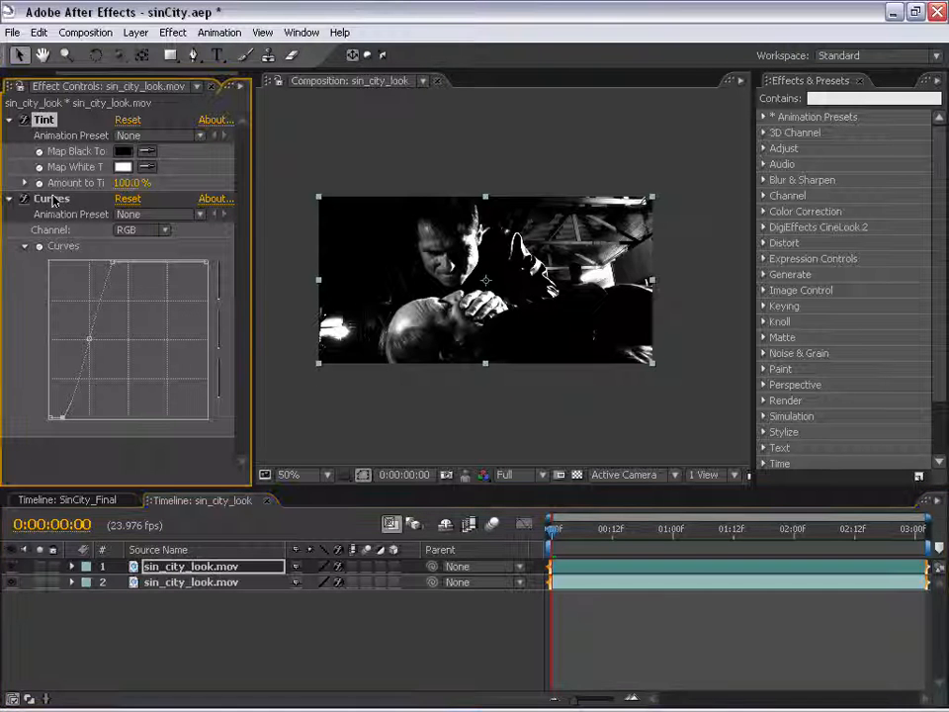
pyautogui.keyDown('shift'); pyautogui.click(54, 200); pyautogui.keyUp('shift')
pyautogui.press('Delete')
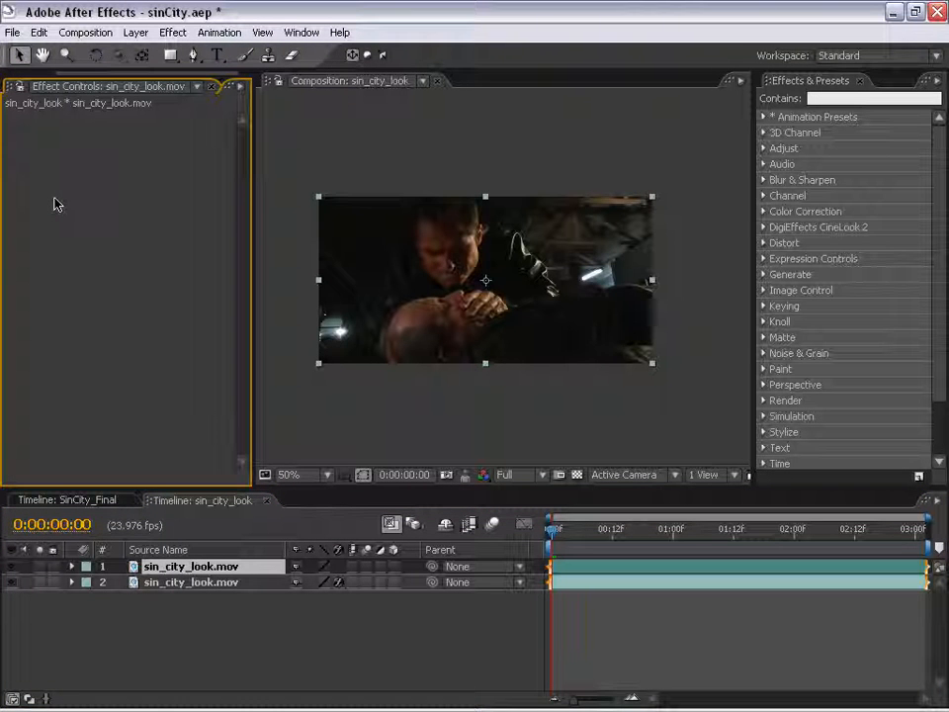
pyautogui.hotkey('ctrl', 'z')
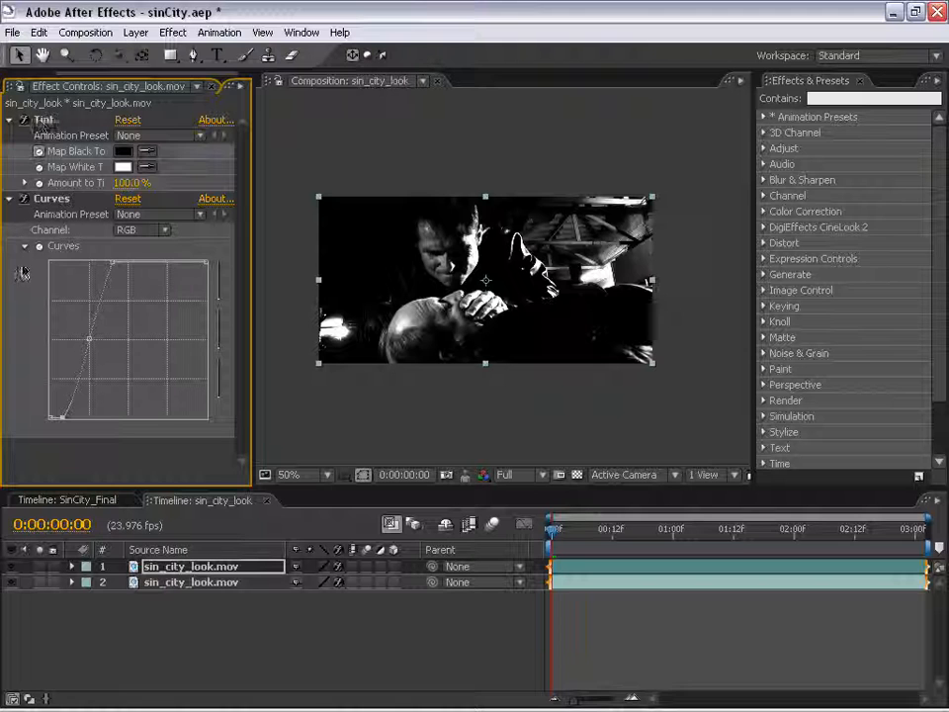
# Delete only the Tint effect from the upper sin_city_look.mov layer and compare the image with Curves off and on.
pyautogui.press('Delete')
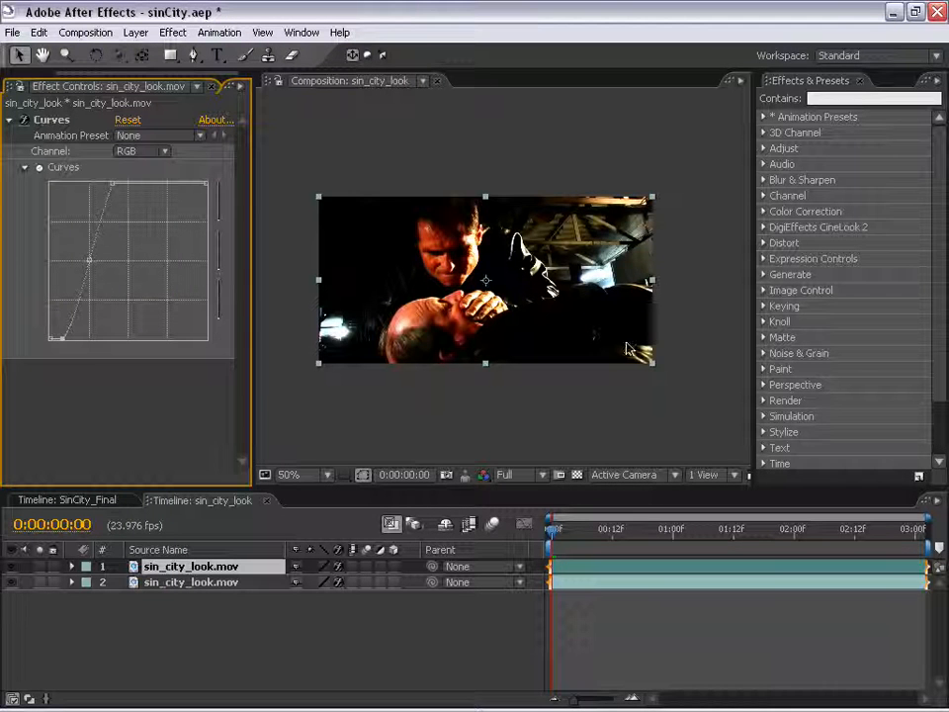
pyautogui.scroll(2, 447, 251)
pyautogui.scroll(-2, 447, 251)
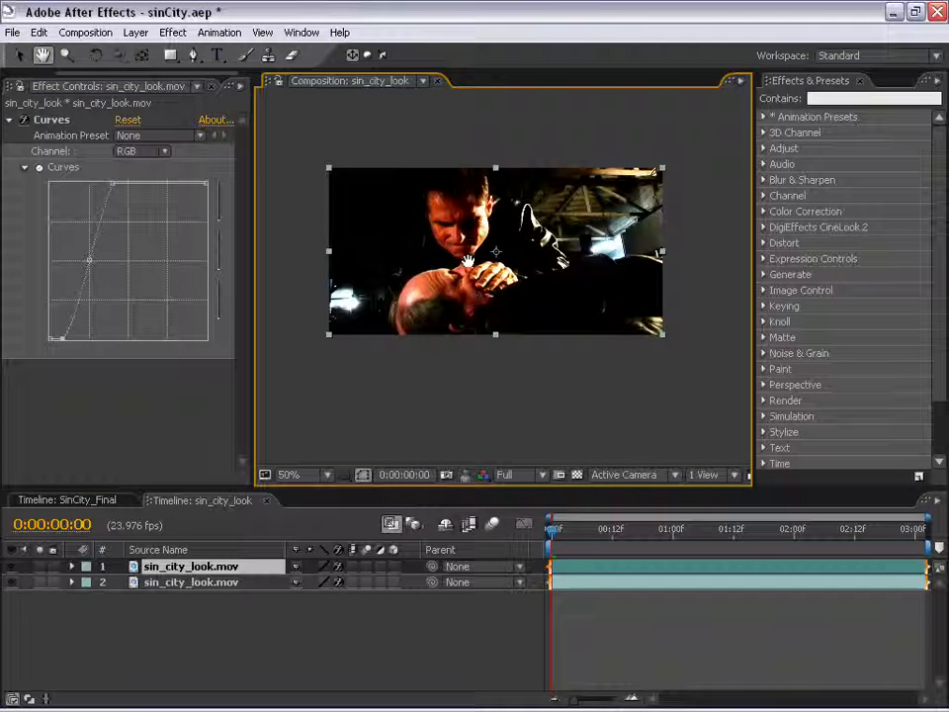
pyautogui.click(22, 120)
pyautogui.click(21, 119)
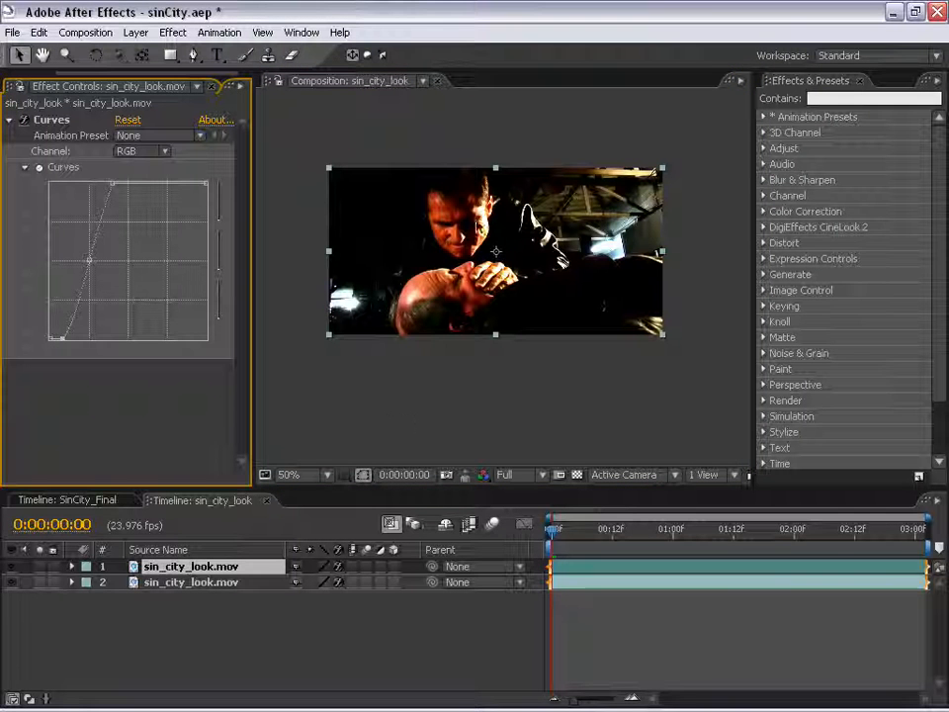
# Show the blending modes in the timeline and set the upper sin_city_look.mov layer to Color.
pyautogui.click(194, 570)
pyautogui.press('F4')
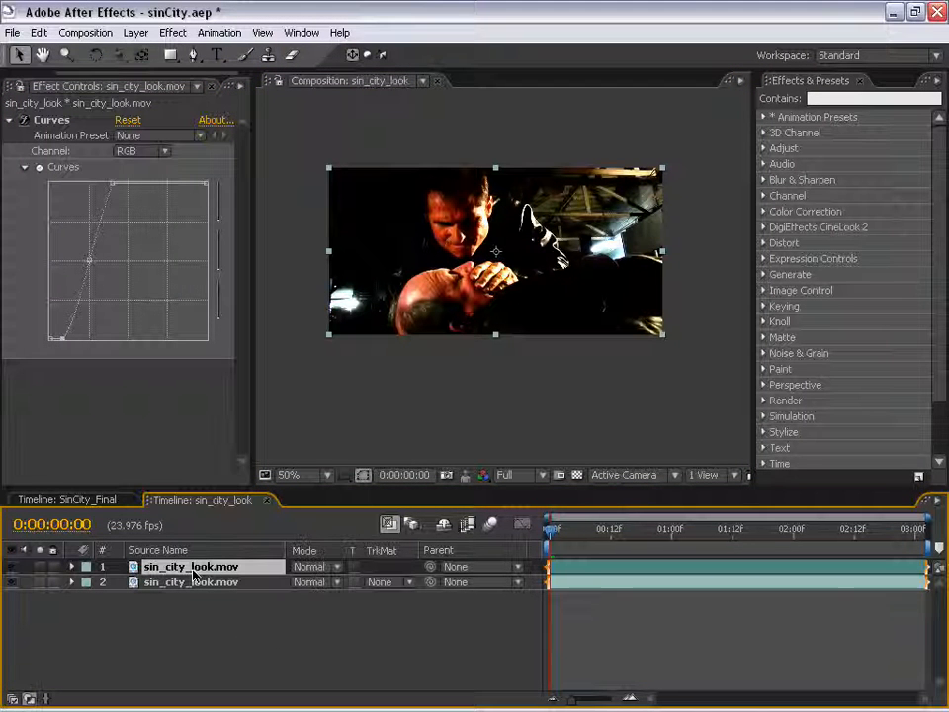
pyautogui.click(314, 567)
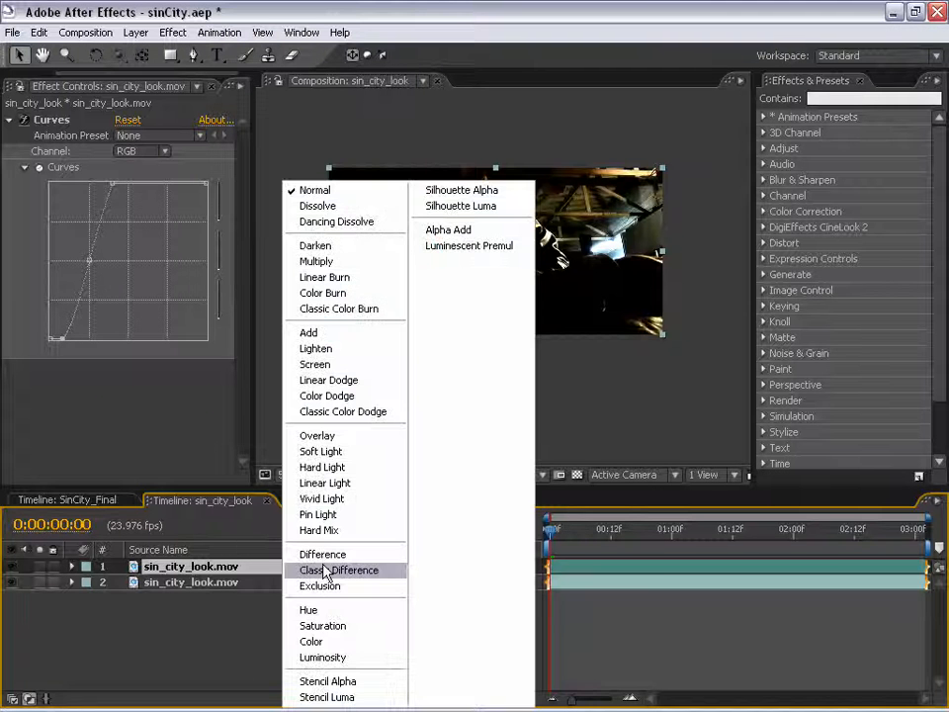
pyautogui.click(313, 642)
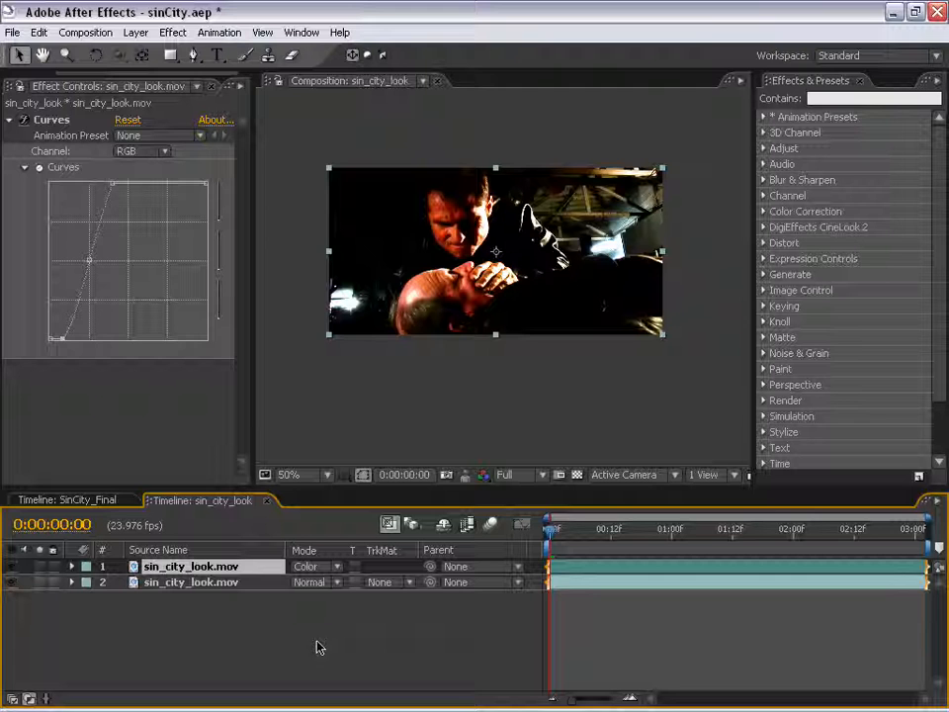
pyautogui.click(567, 583)
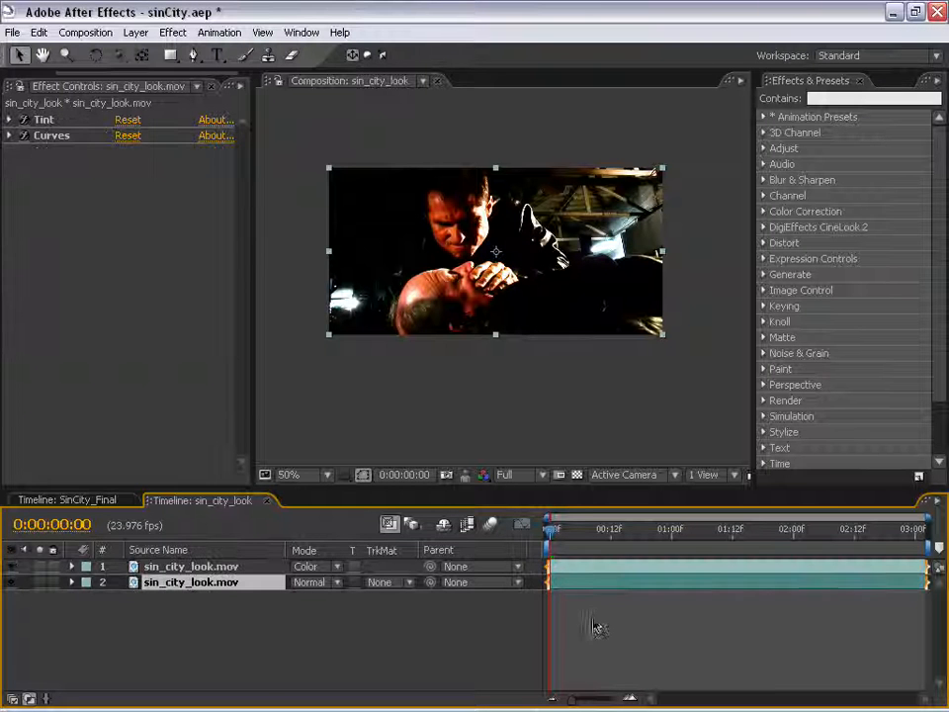
# Reduce the upper sin_city_look.mov layer's opacity to 35%.
pyautogui.click(583, 568)
pyautogui.scroll(1, 491, 286)
pyautogui.scroll(-1, 492, 287)
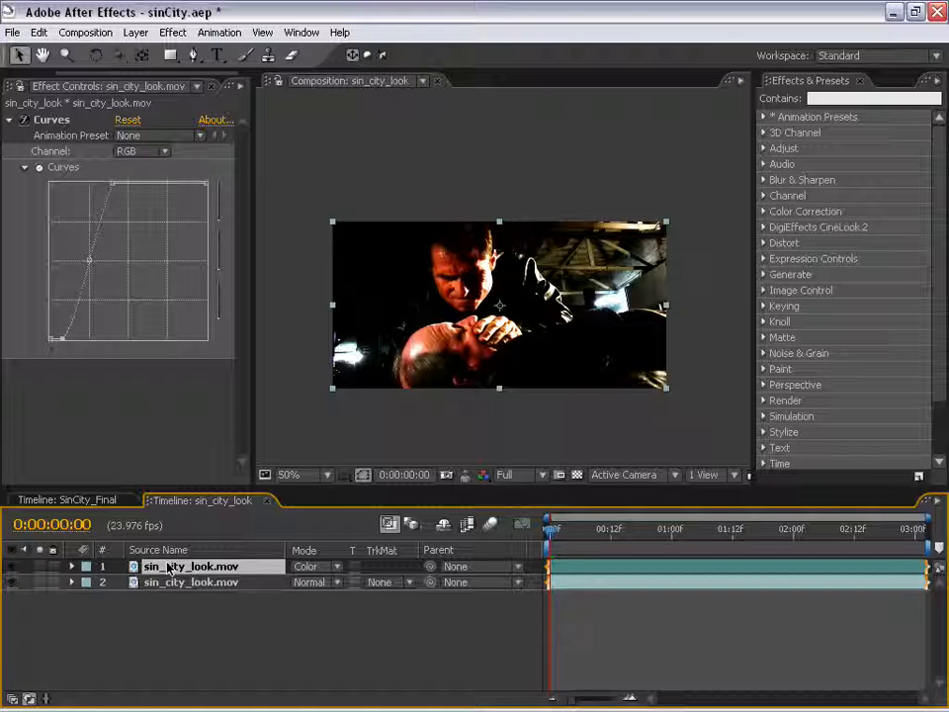
pyautogui.press('t')
pyautogui.click(294, 582)
pyautogui.write('20')
pyautogui.press('Return')
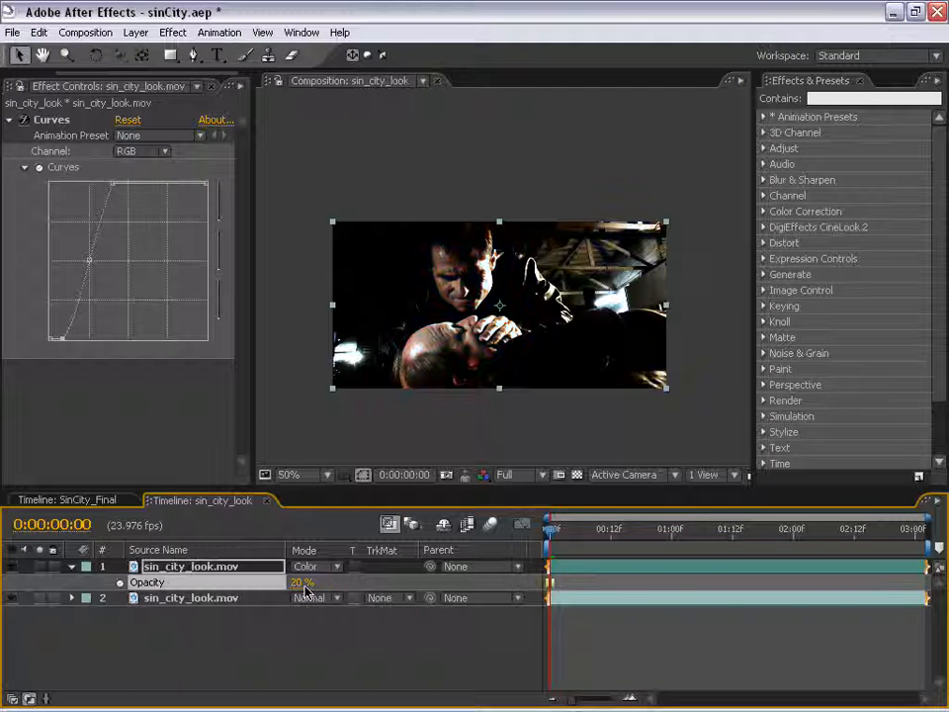
pyautogui.click(295, 581)
pyautogui.press('Return')
# Draw a closed curved mask around the upright man's face on the upper layer with the Pen tool.
pyautogui.scroll(2, 509, 111)
pyautogui.click(193, 56)
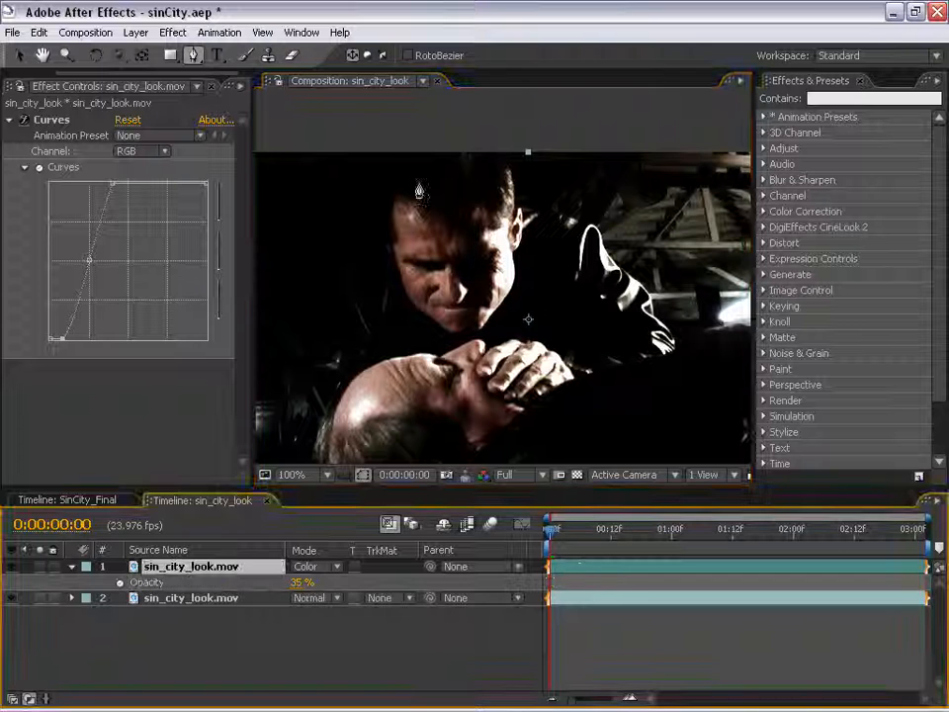
pyautogui.click(390, 174)
pyautogui.click(406, 306)
pyautogui.moveTo(470, 333); pyautogui.dragTo(494, 336)
pyautogui.click(531, 254)
pyautogui.moveTo(507, 168); pyautogui.dragTo(562, 182)
pyautogui.click(390, 180)
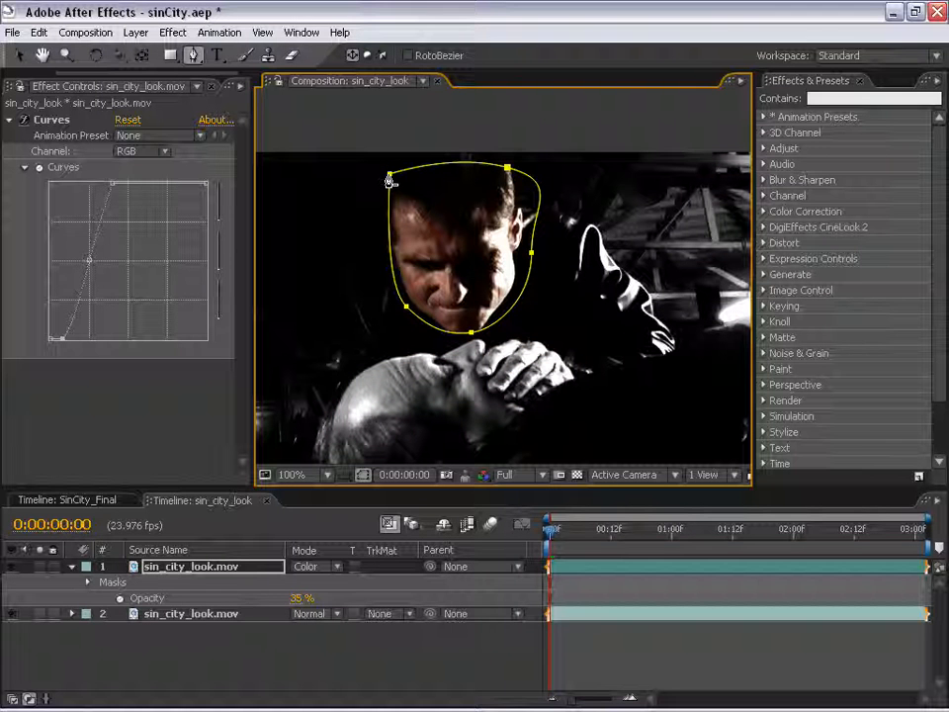
pyautogui.press('v')
# Set the face mask's feather to 20 pixels and check the result over the first frames.
pyautogui.press('f')
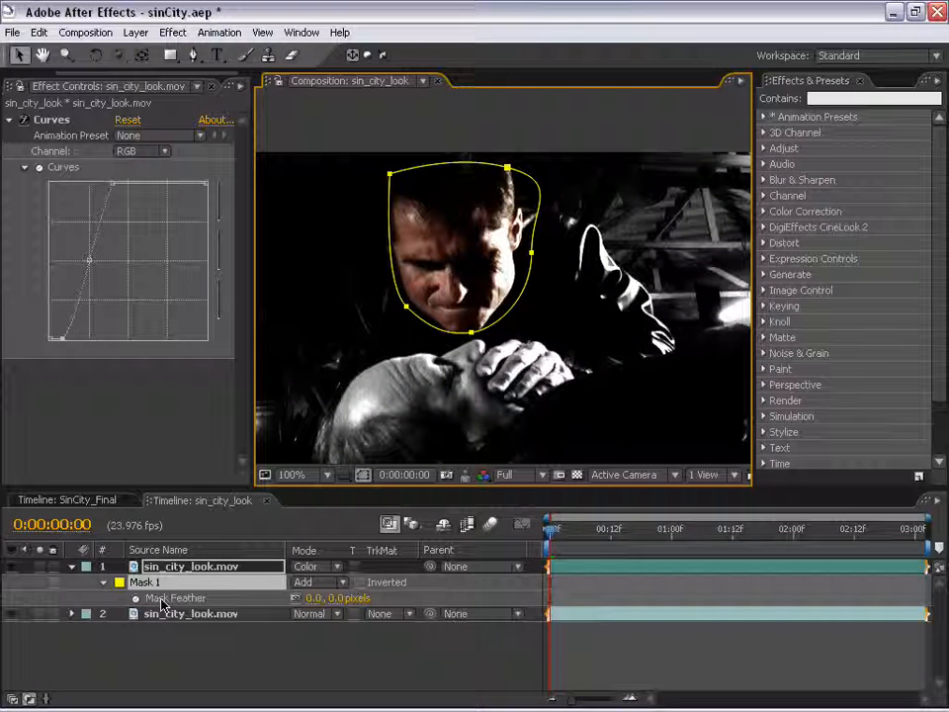
pyautogui.click(318, 598)
pyautogui.write('20')
pyautogui.press('Return')
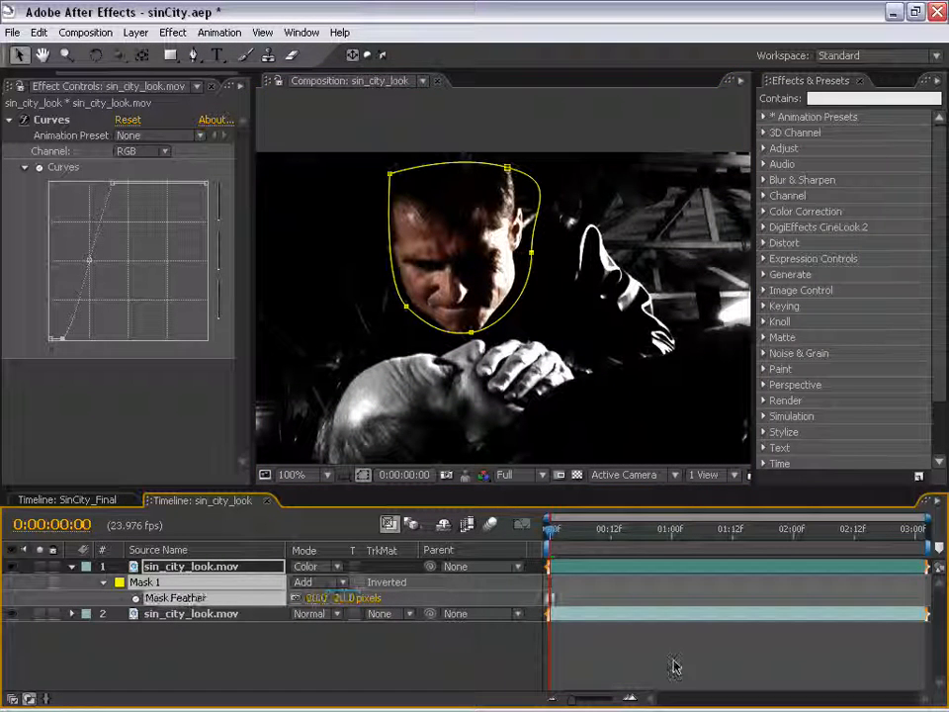
pyautogui.scroll(-2, 528, 382)
pyautogui.moveTo(528, 382); pyautogui.dragTo(508, 382)
pyautogui.click(578, 537)
pyautogui.moveTo(579, 536); pyautogui.dragTo(552, 536)
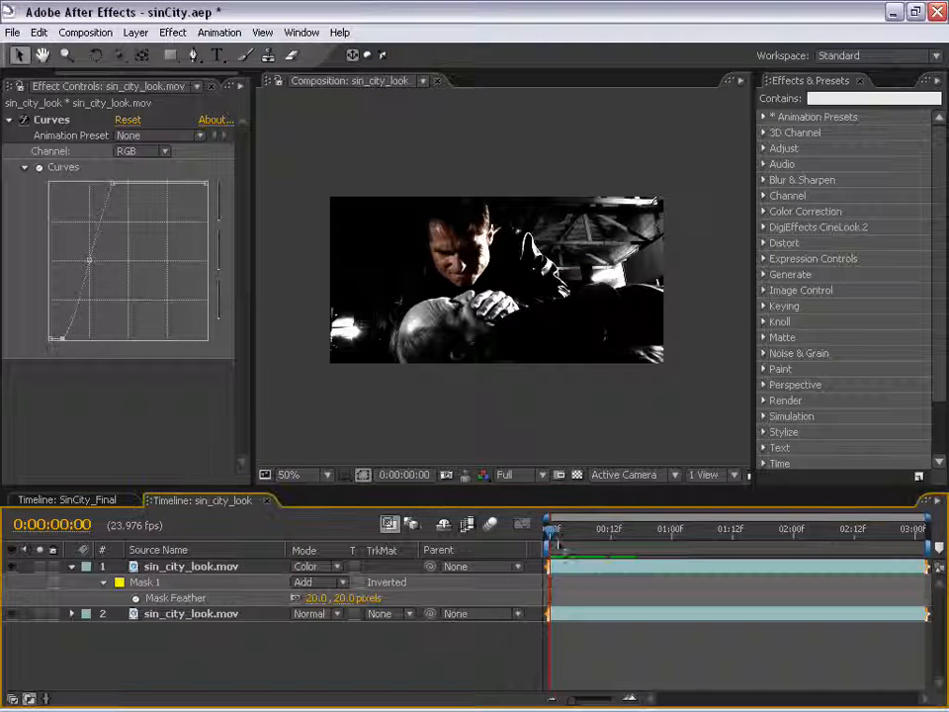
# Show all mask properties of the upper layer and enable Mask Shape keyframing at 0:00:00:00.
pyautogui.click(575, 569)
pyautogui.scroll(2, 489, 241)
pyautogui.moveTo(568, 528); pyautogui.dragTo(524, 551)
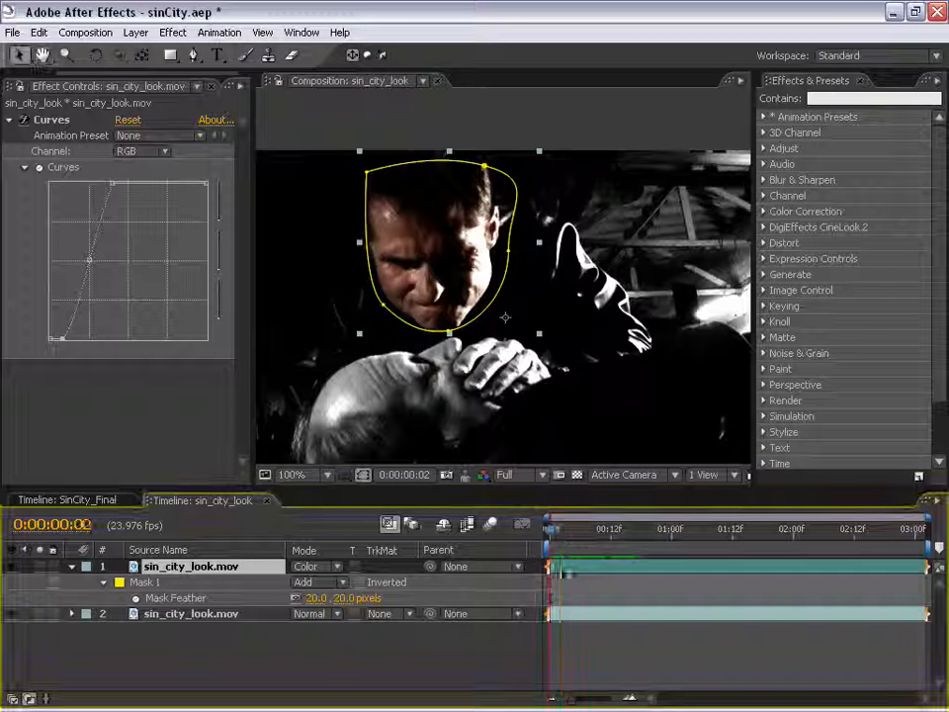
pyautogui.press('m')
pyautogui.press('m')
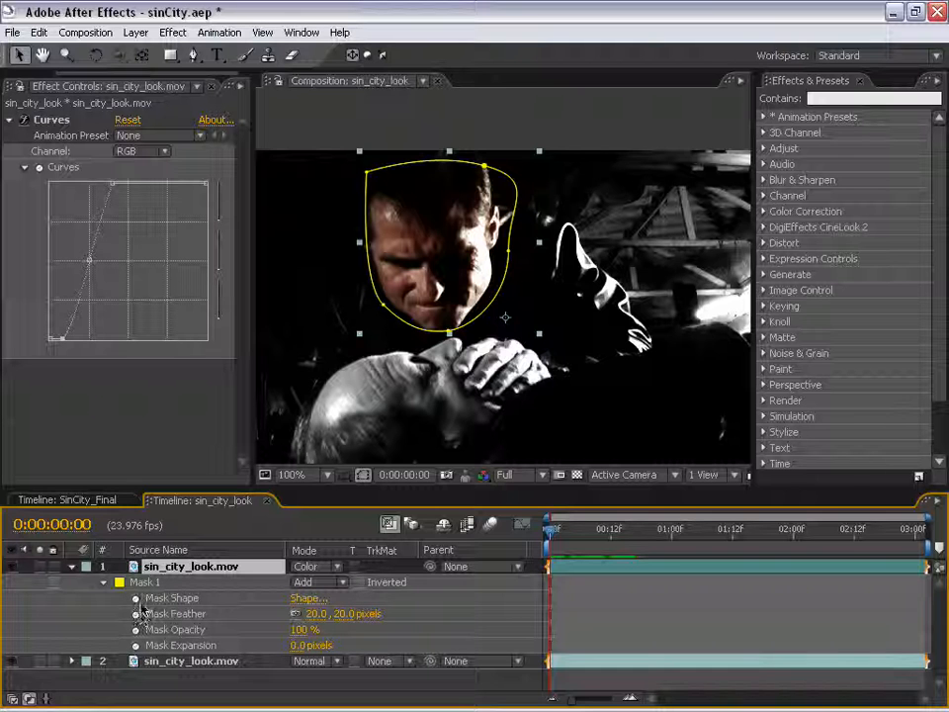
pyautogui.click(136, 598)
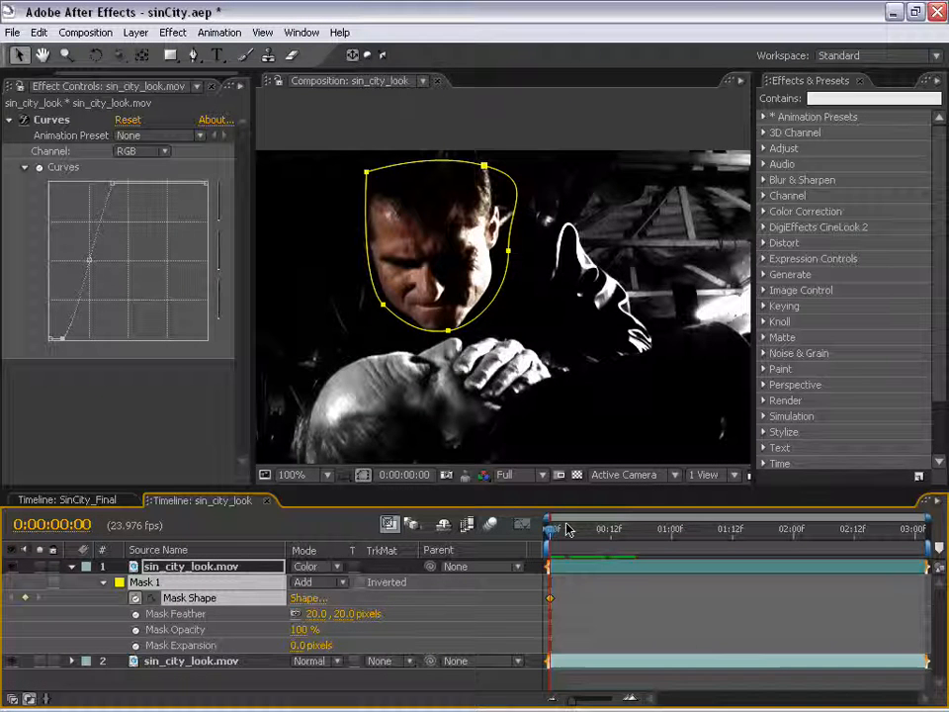
# Keyframe the mask slightly further left to follow the face, just before the 12-frame mark and at 0:00:00:23.
pyautogui.moveTo(573, 525); pyautogui.dragTo(605, 525)
pyautogui.moveTo(512, 242); pyautogui.dragTo(507, 243)
pyautogui.moveTo(606, 530); pyautogui.dragTo(667, 538)
pyautogui.moveTo(504, 253); pyautogui.dragTo(499, 253)
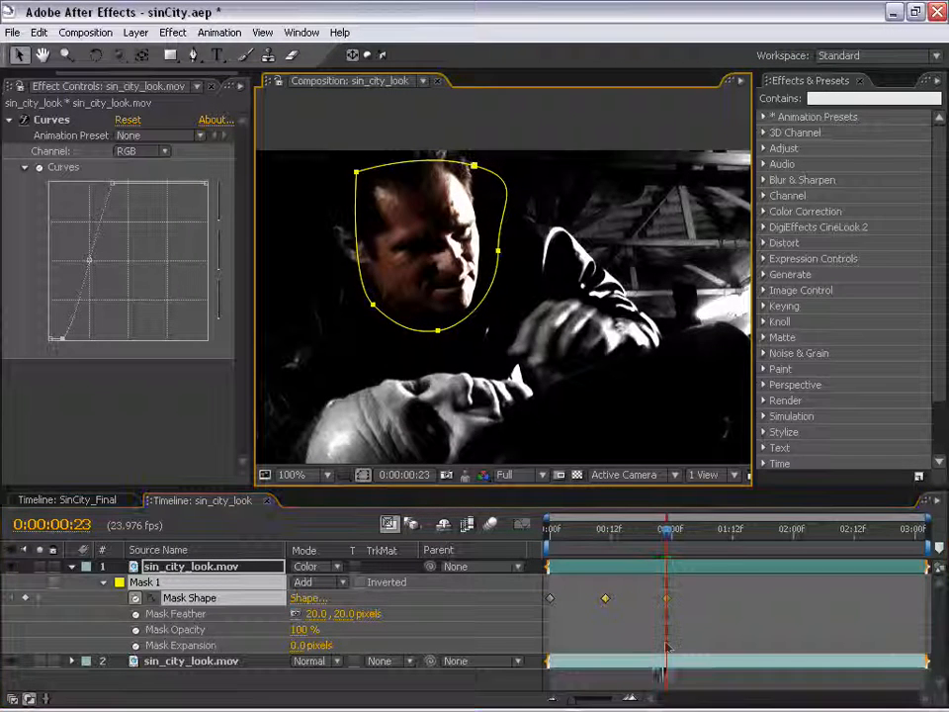
# At 0:00:00:23, pull the mask's upper-left and lower-left points outward to enclose the man's ear.
pyautogui.click(666, 630)
pyautogui.click(684, 567)
pyautogui.moveTo(357, 174); pyautogui.dragTo(298, 174)
pyautogui.moveTo(375, 307); pyautogui.dragTo(358, 308)
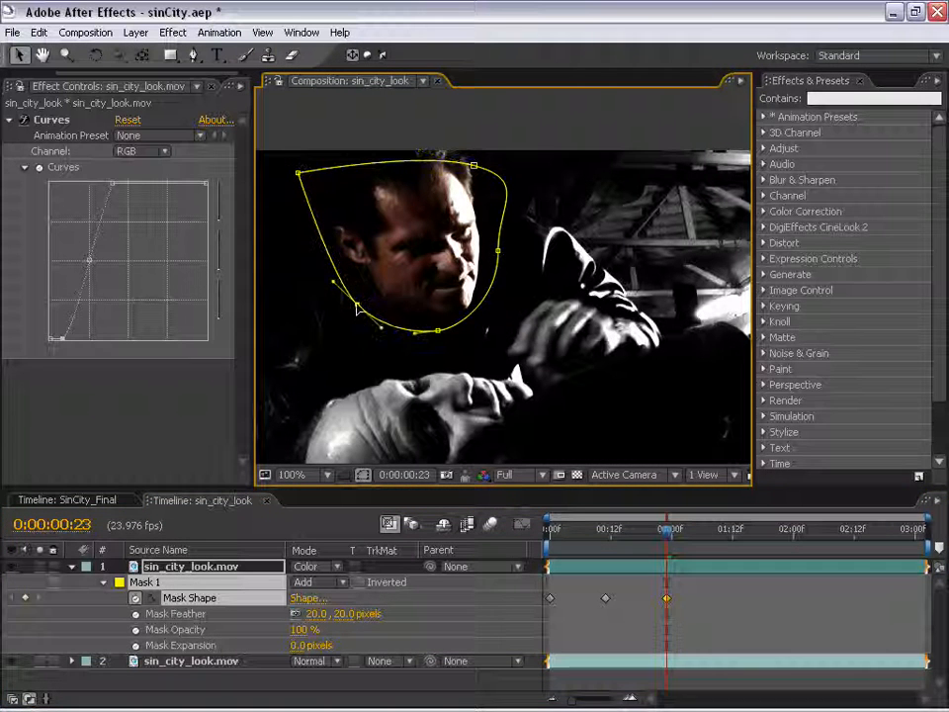
# At 0:00:01:16, move the whole mask right onto the man's face and pull its lower-left point down and outward.
pyautogui.moveTo(704, 525); pyautogui.dragTo(752, 529)
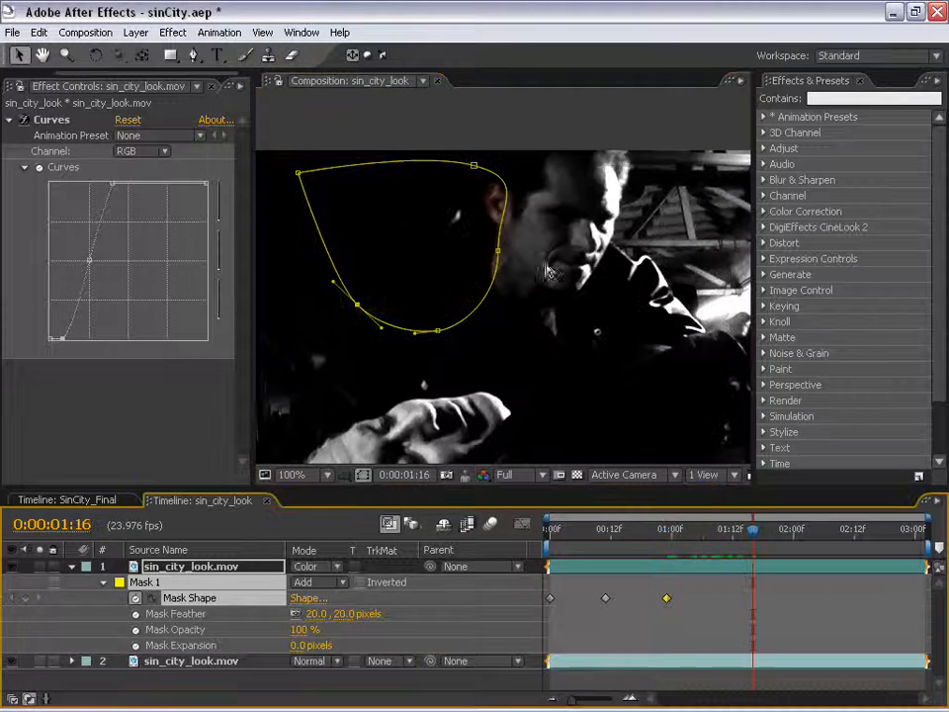
pyautogui.click(474, 168)
pyautogui.doubleClick(474, 168)
pyautogui.moveTo(430, 183); pyautogui.dragTo(551, 174)
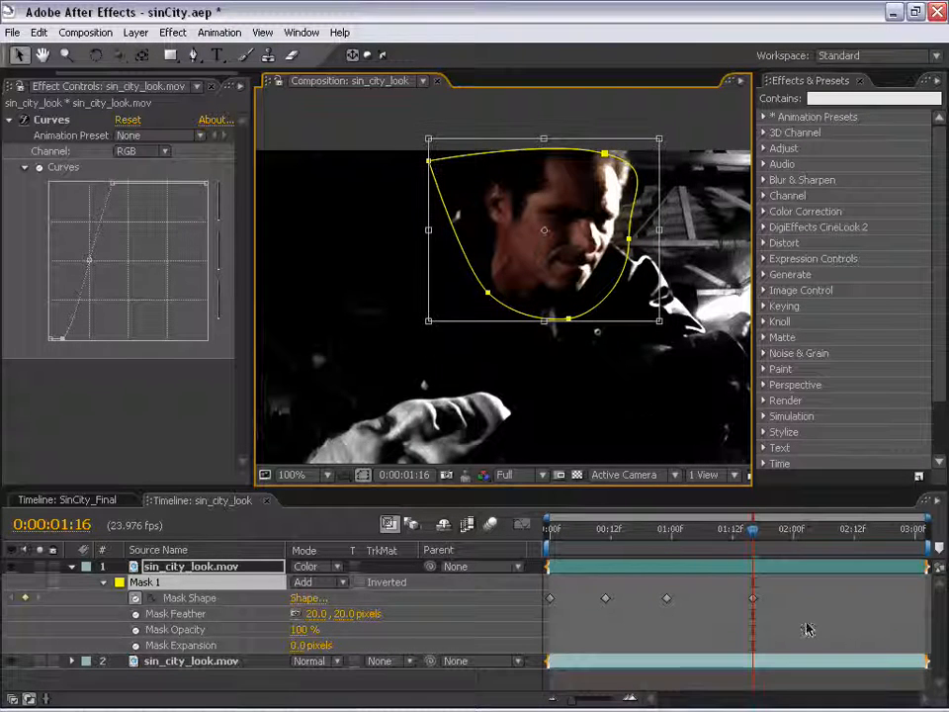
pyautogui.click(777, 561)
pyautogui.click(776, 572)
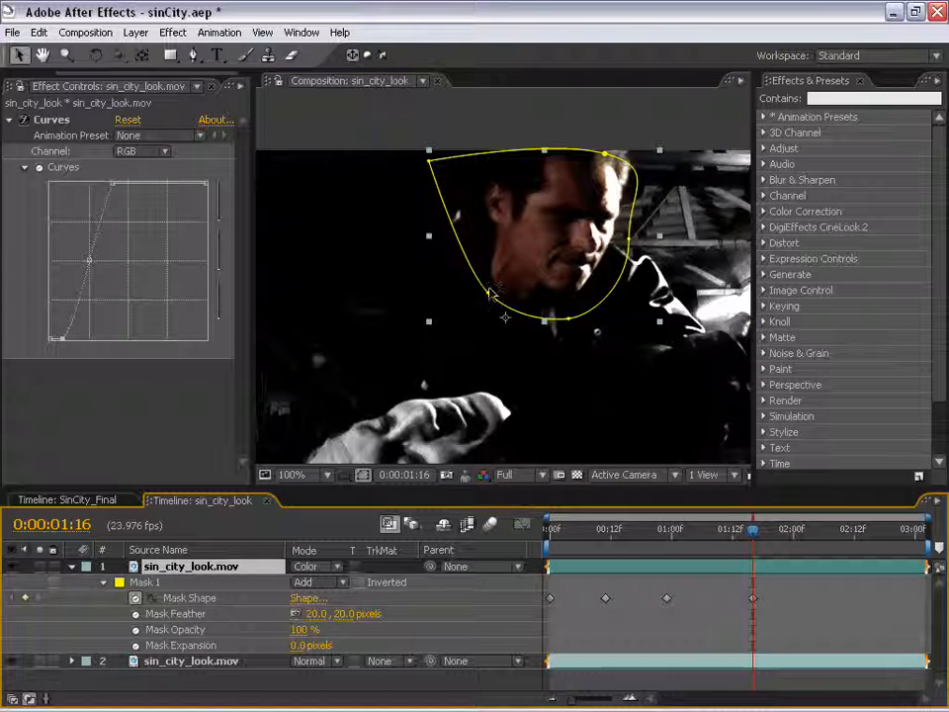
pyautogui.moveTo(491, 290); pyautogui.dragTo(480, 310)
# At about 0:00:02:06, move the whole mask right and slightly up to follow the man's face.
pyautogui.click(823, 530)
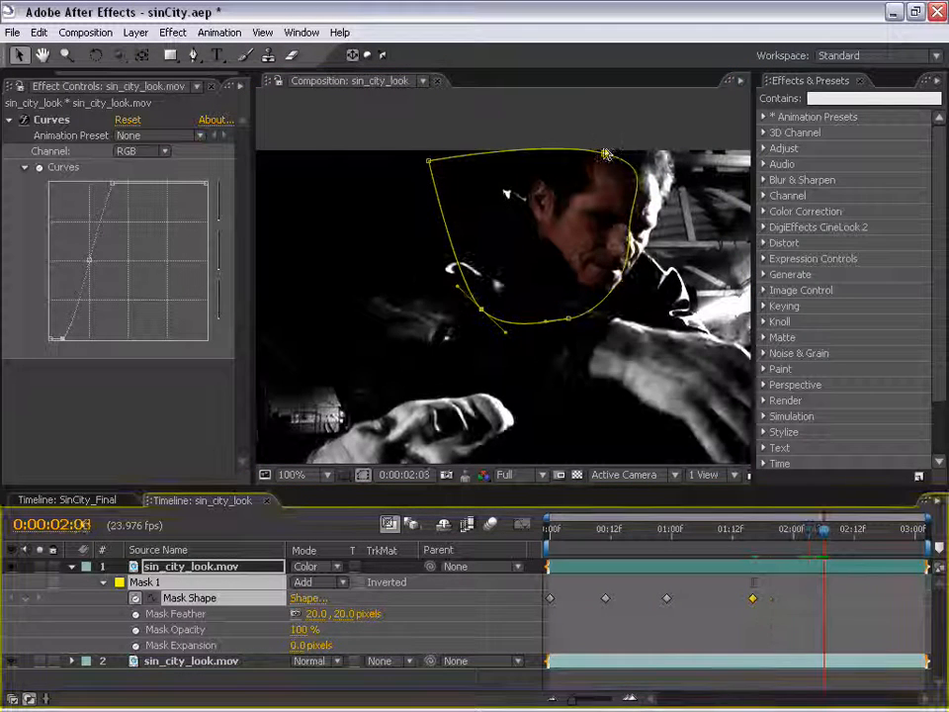
pyautogui.doubleClick(605, 155)
pyautogui.moveTo(582, 167); pyautogui.dragTo(632, 151)
# Check the mask tracking over the final frames and preview the clip from the first frame at 50% magnification.
pyautogui.click(883, 532)
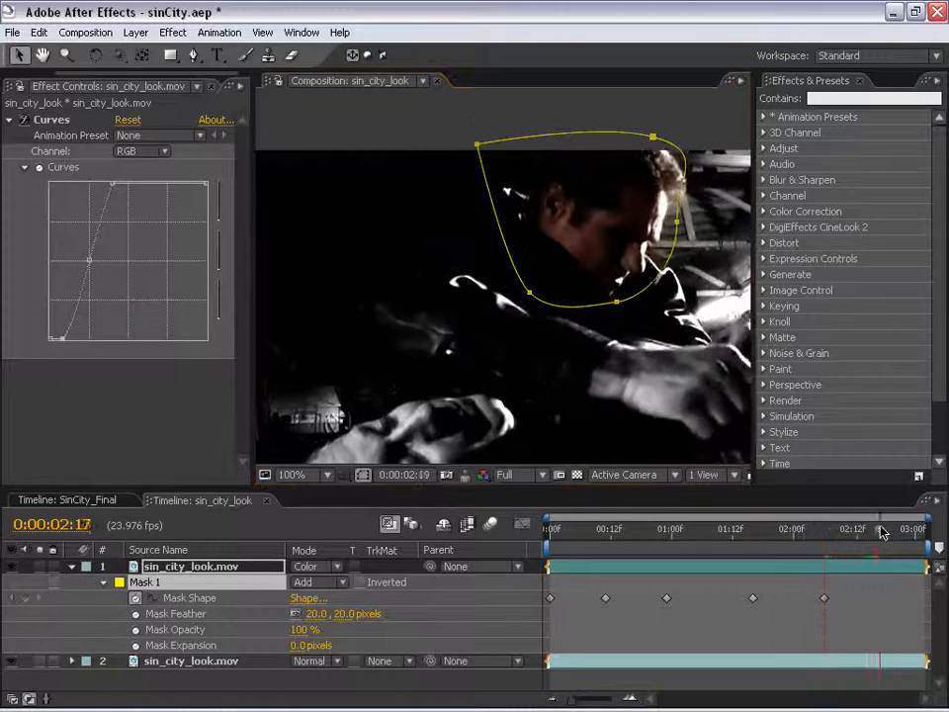
pyautogui.moveTo(895, 538); pyautogui.dragTo(535, 546)
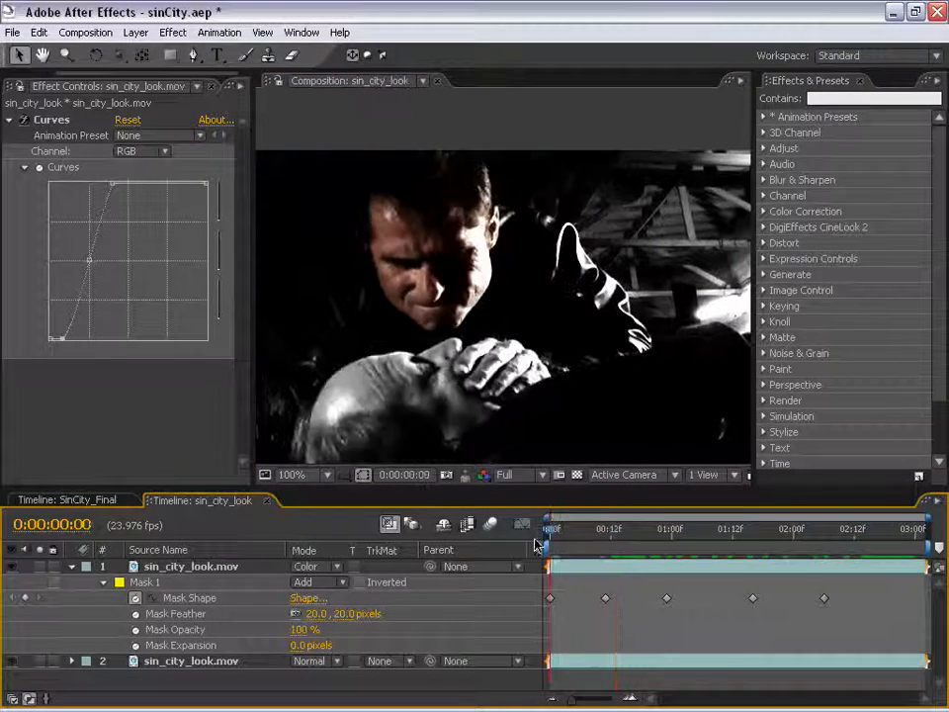
pyautogui.click(578, 569)
pyautogui.click(472, 629)
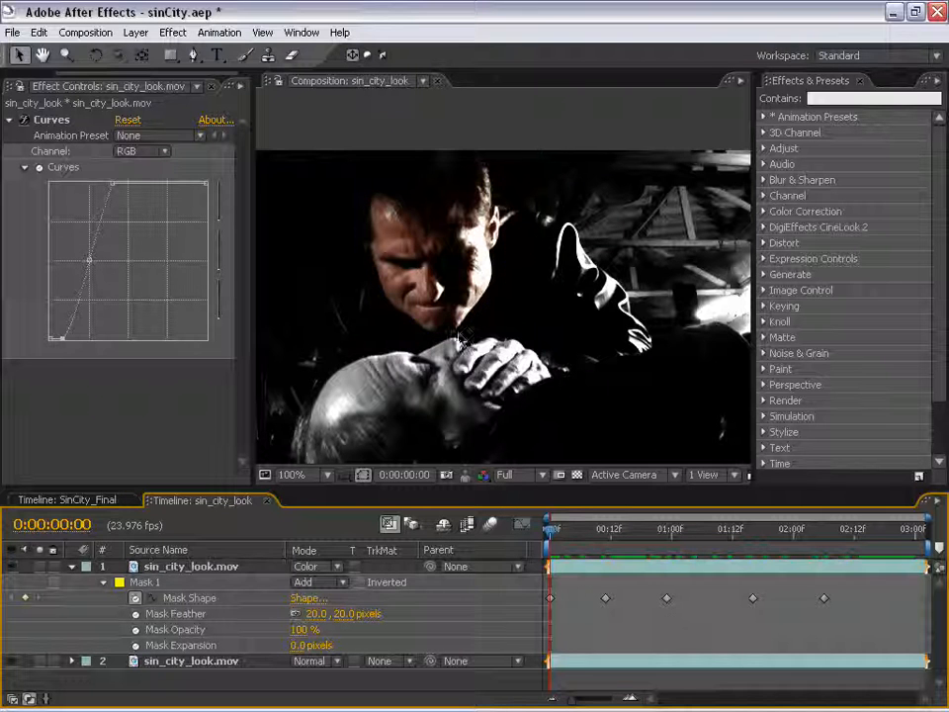
pyautogui.scroll(-2, 470, 346)
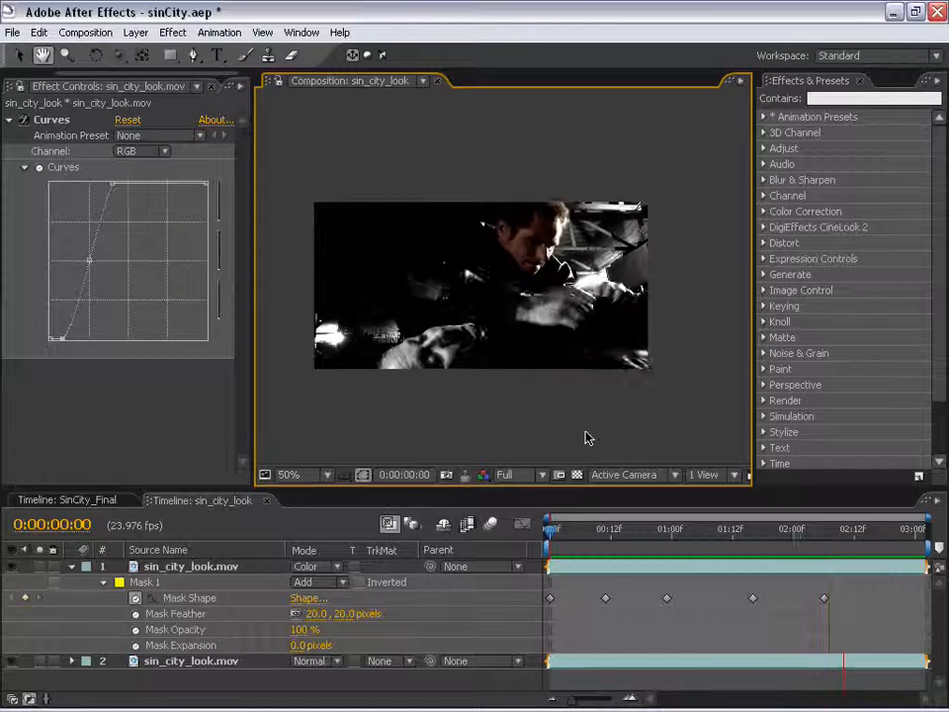
# At 0:00:00:04, apply the Tint effect to the upper masked sin_city_look.mov layer.
pyautogui.moveTo(599, 542); pyautogui.dragTo(572, 546)
pyautogui.click(582, 562)
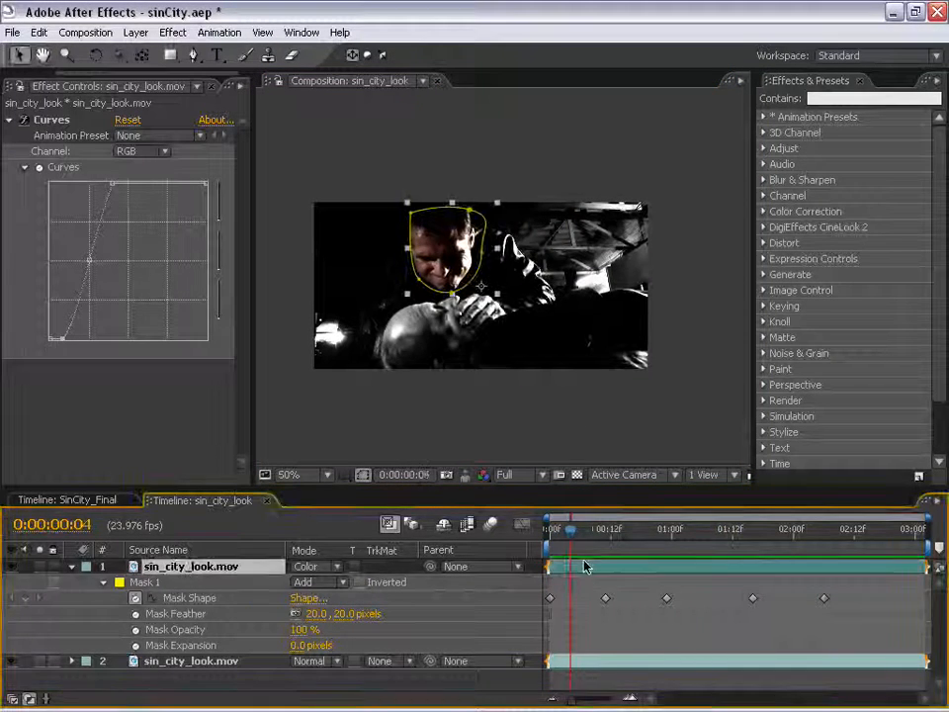
pyautogui.click(581, 579)
pyautogui.doubleClick(410, 246)
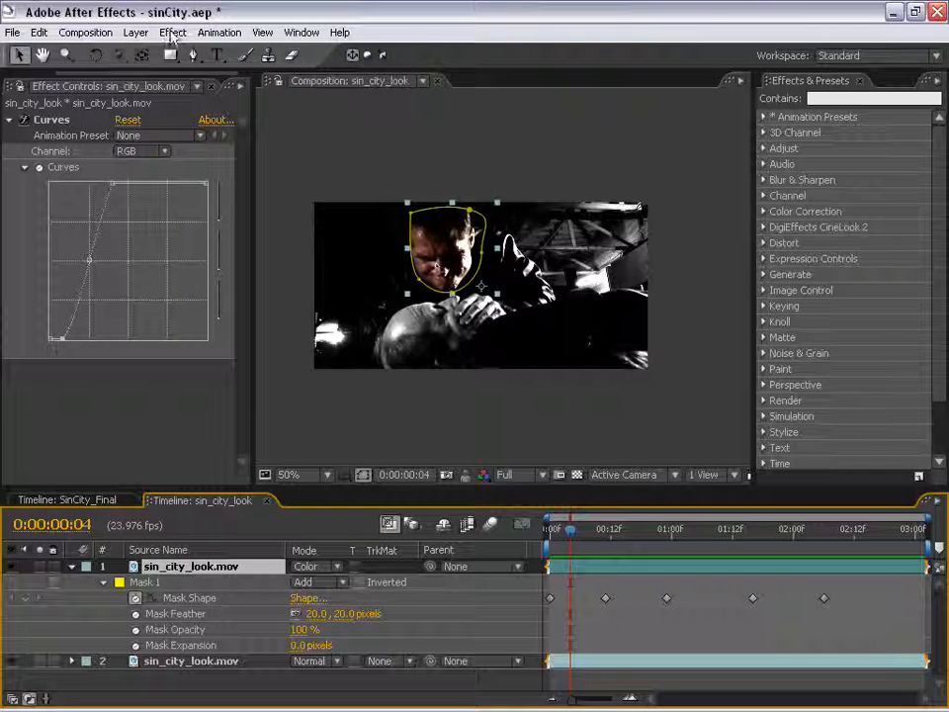
pyautogui.click(168, 34)
pyautogui.moveTo(203, 186)
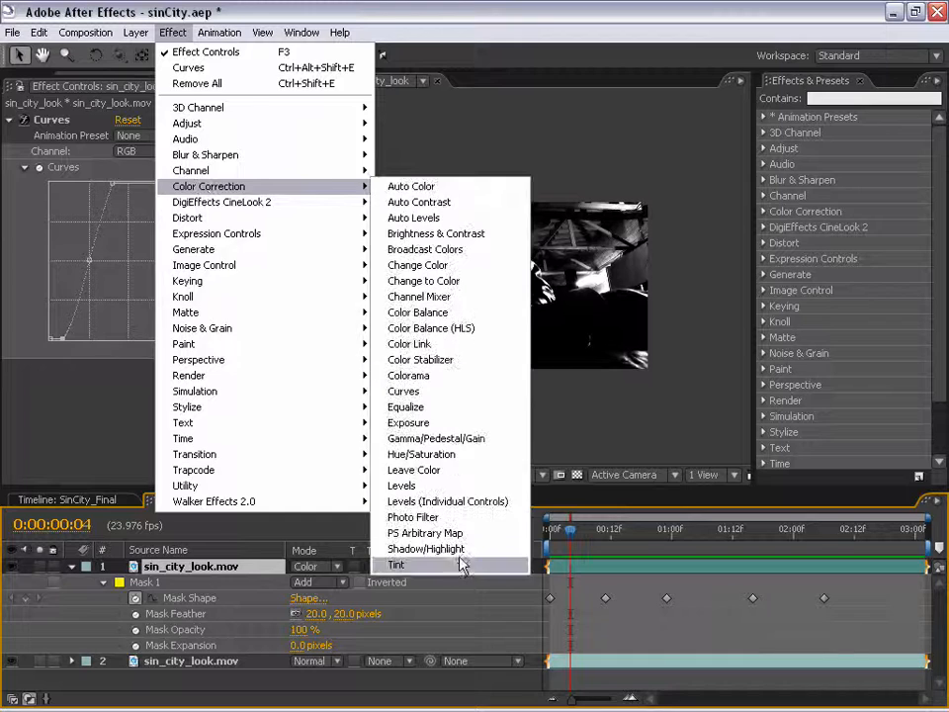
pyautogui.click(465, 566)
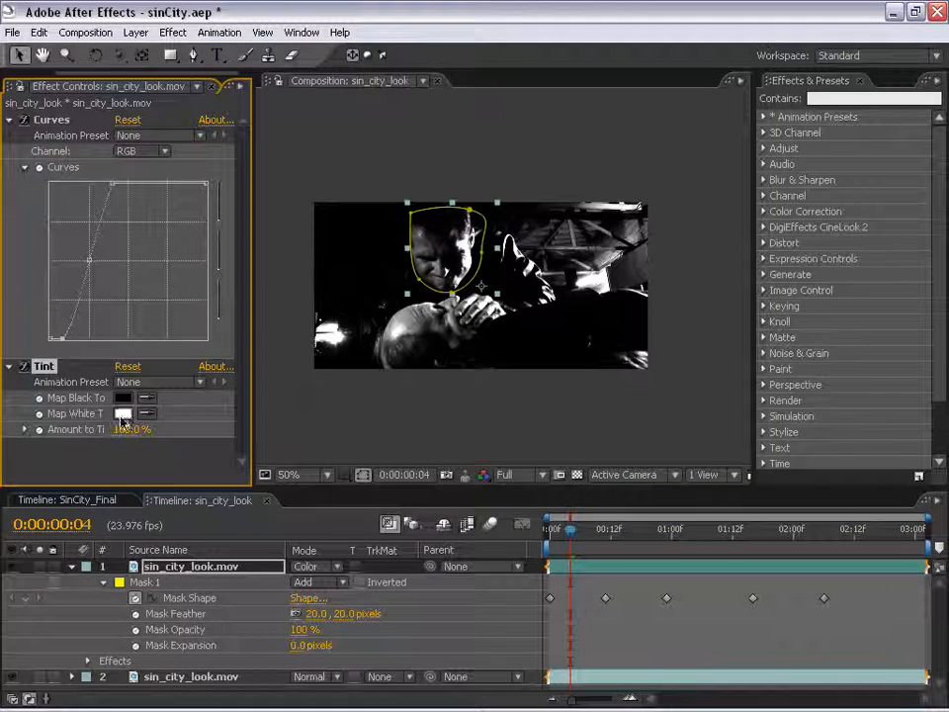
# Set the Tint effect's Map White To colour to bright green and preview the tinted face.
pyautogui.click(122, 413)
pyautogui.click(415, 228)
pyautogui.click(508, 345)
pyautogui.click(437, 244)
pyautogui.moveTo(437, 244); pyautogui.dragTo(486, 183)
pyautogui.click(662, 172)
pyautogui.click(485, 384)
pyautogui.scroll(2, 475, 341)
pyautogui.scroll(-2, 476, 341)
pyautogui.press('space')
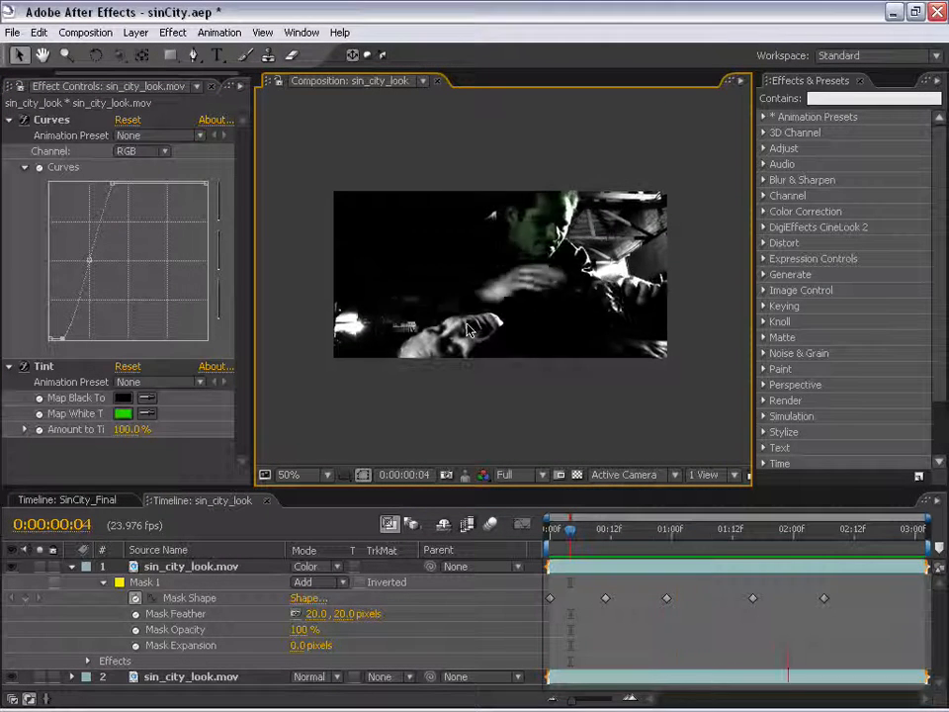
# Delete the Tint effect from the upper masked sin_city_look.mov layer.
pyautogui.click(45, 366)
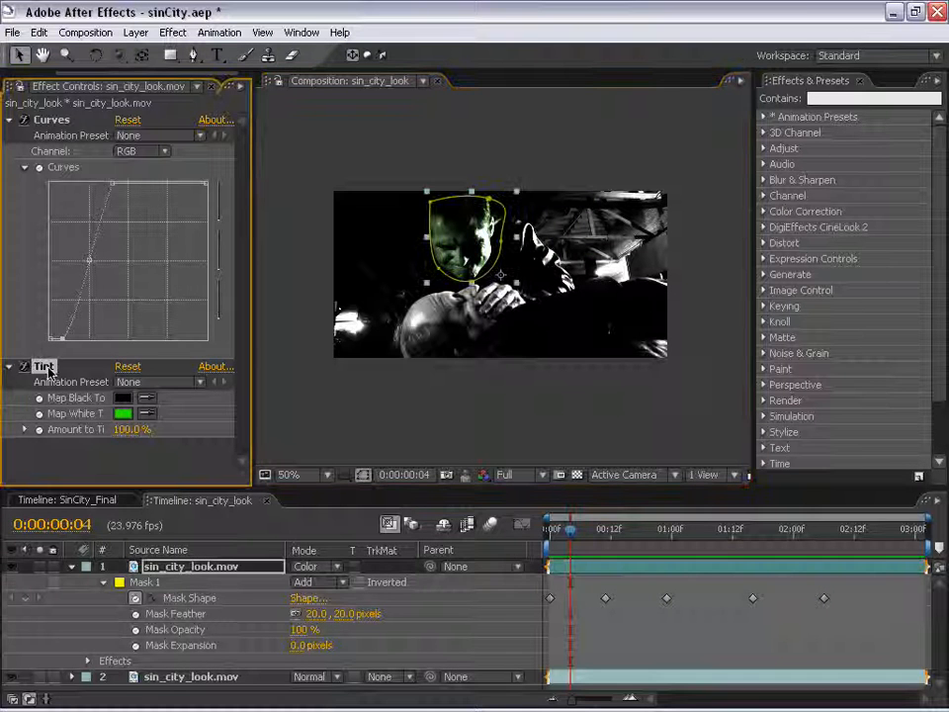
pyautogui.press('Delete')
pyautogui.click(486, 439)
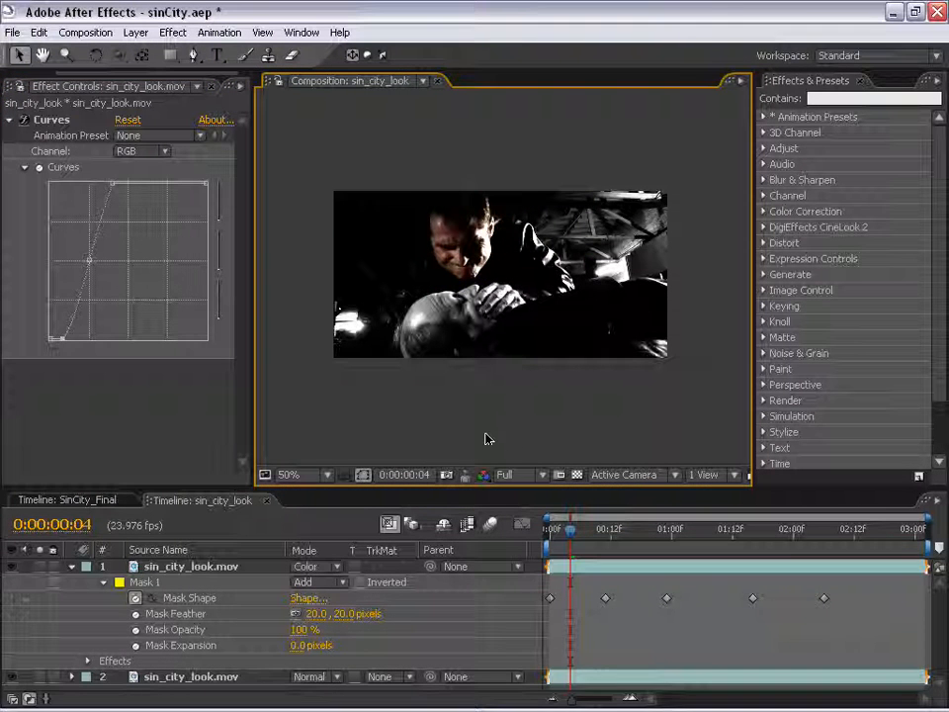
# Examine the third layer's mask and effects in the SinCity_Final composition, and return to the sin_city_look composition.
pyautogui.click(69, 501)
pyautogui.click(568, 600)
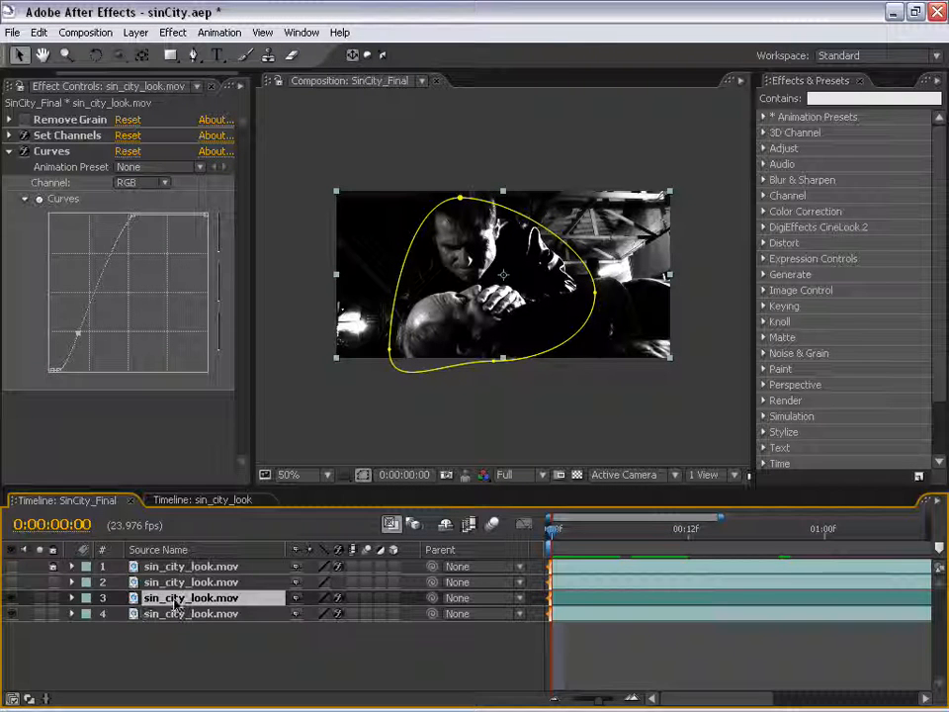
pyautogui.click(203, 500)
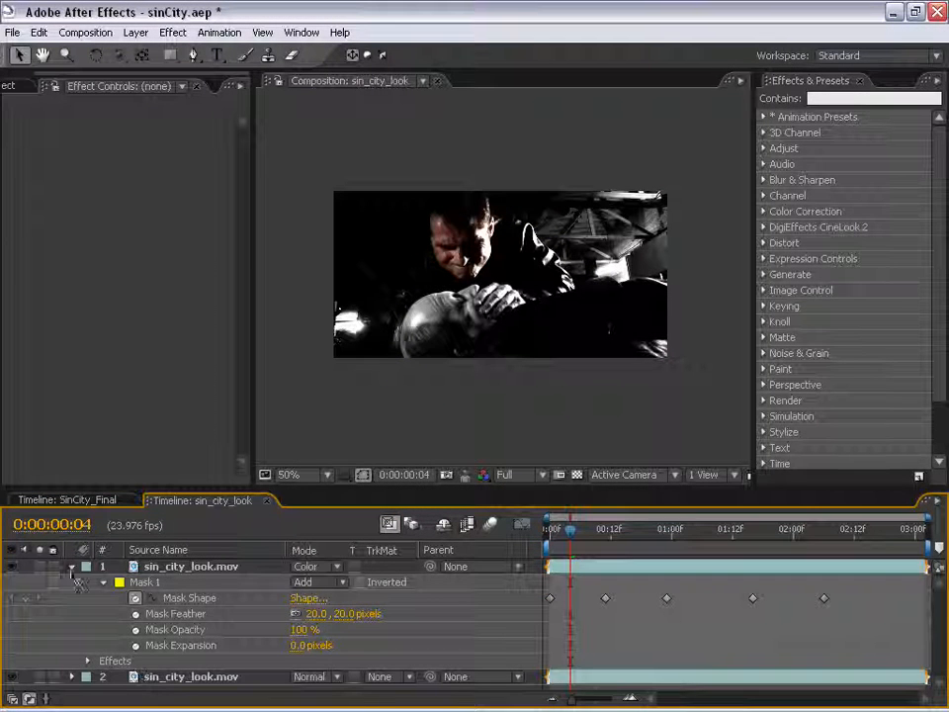
# Collapse and hide the top Color-mode layer and duplicate the black-and-white sin_city_look.mov layer below it.
pyautogui.click(71, 568)
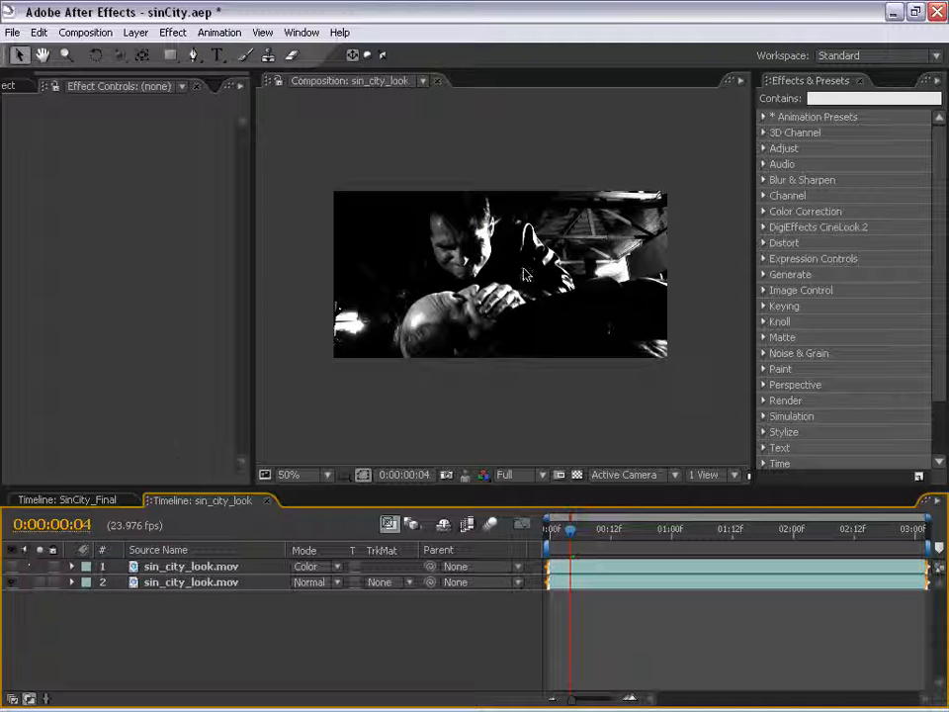
pyautogui.click(170, 583)
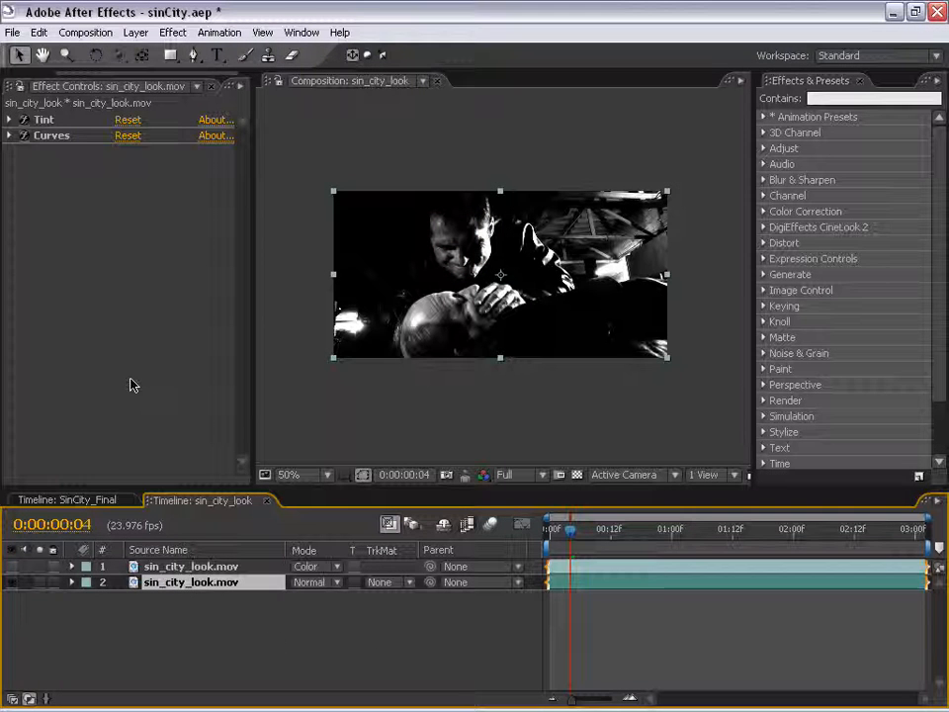
pyautogui.hotkey('ctrl', 'd')
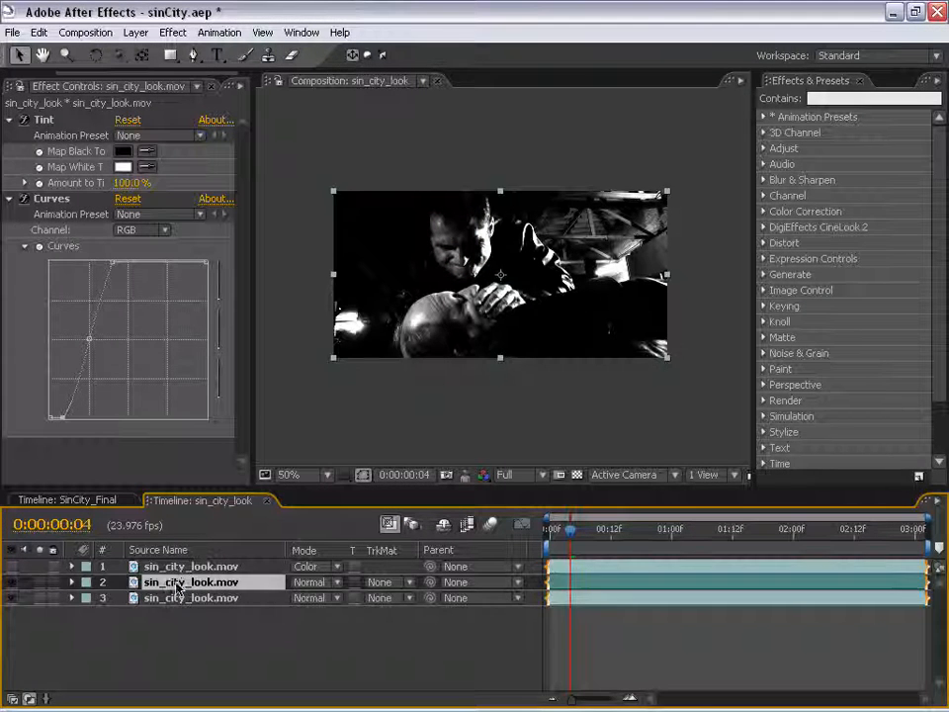
# Brighten the duplicate layer's RGB curve by moving its middle and lower points slightly to the left.
pyautogui.press('h')
pyautogui.moveTo(443, 235); pyautogui.dragTo(462, 238)
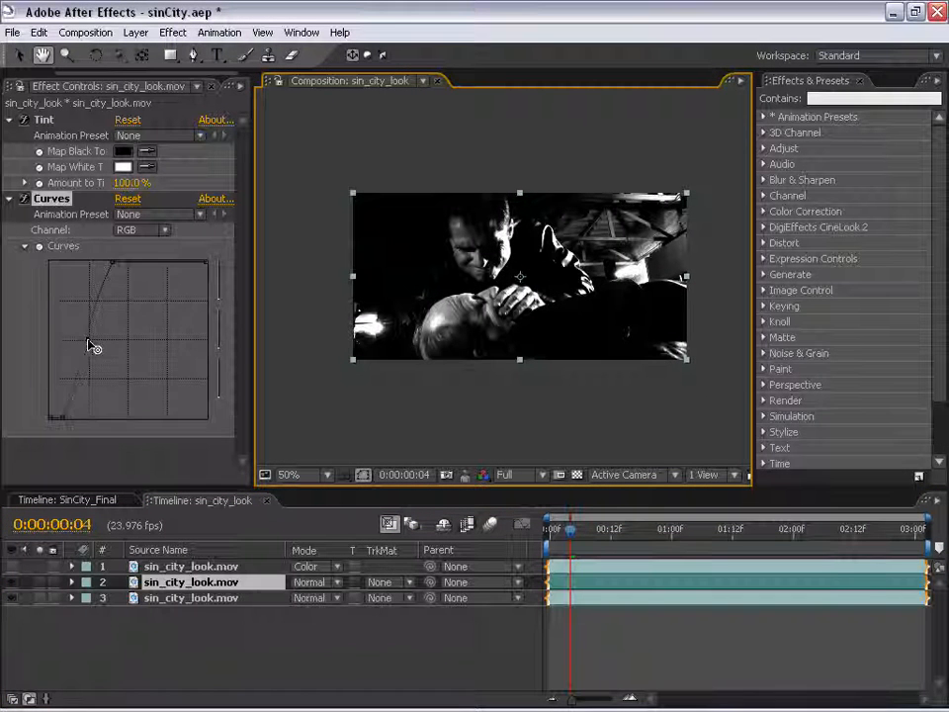
pyautogui.moveTo(87, 338); pyautogui.dragTo(81, 335)
pyautogui.moveTo(69, 422)
pyautogui.mouseDown()
pyautogui.moveTo(61, 430)
pyautogui.moveTo(60, 415)
pyautogui.mouseUp()
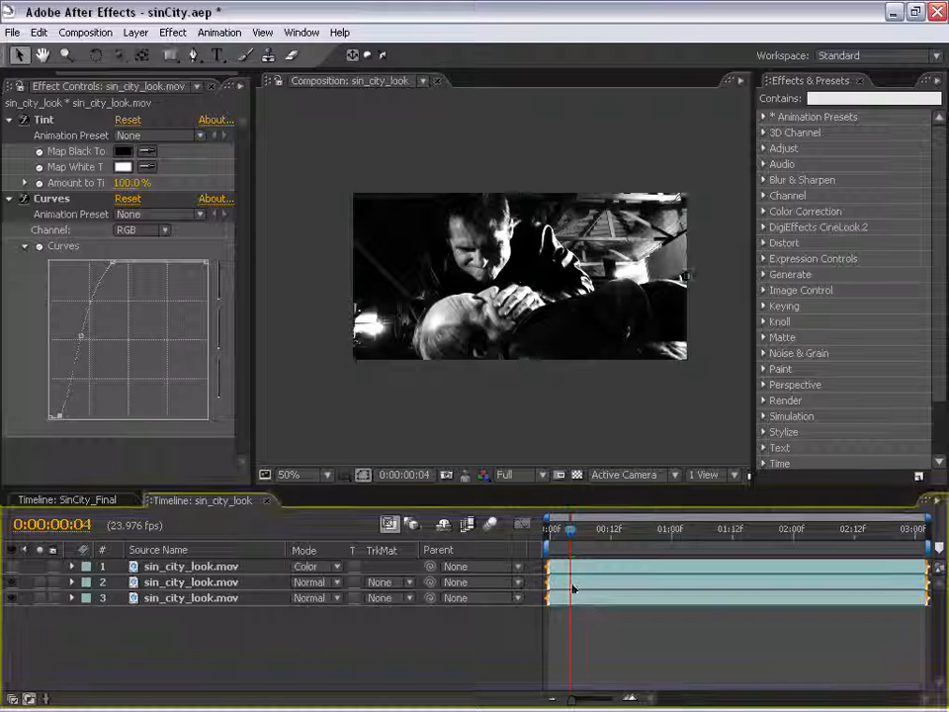
# Draw a large elliptical mask around both men on the duplicate layer and feather it by 40 pixels.
pyautogui.click(172, 56)
pyautogui.click(262, 76)
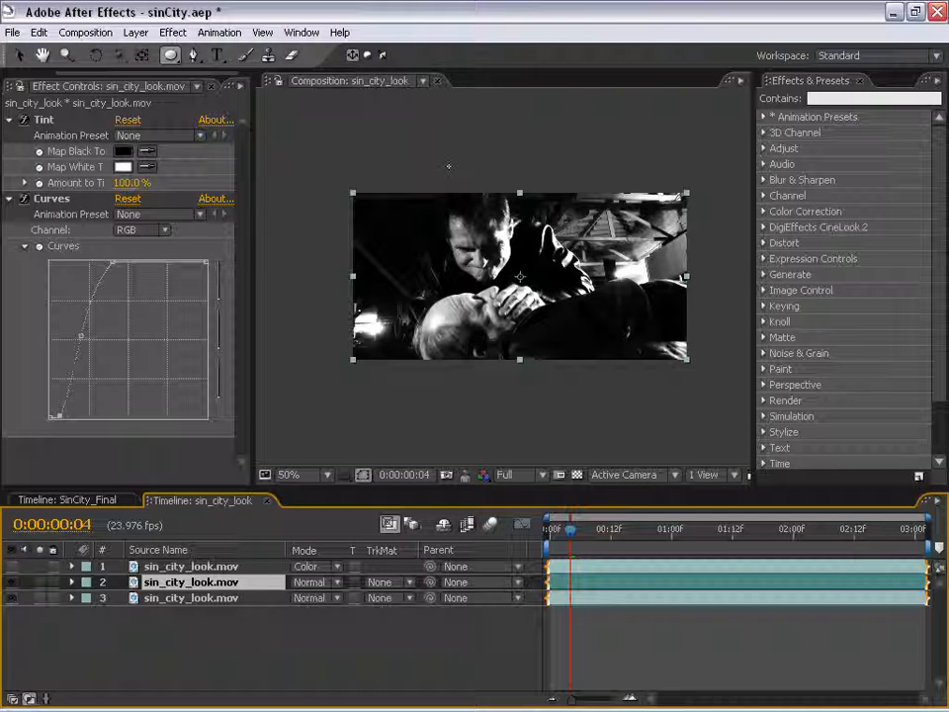
pyautogui.moveTo(397, 188); pyautogui.dragTo(595, 376)
pyautogui.press('f')
pyautogui.click(333, 614)
pyautogui.write('80')
pyautogui.press('Return')
pyautogui.press('v')
# Set the elliptical mask's mode to Subtract and check the layer on its own in solo.
pyautogui.click(319, 600)
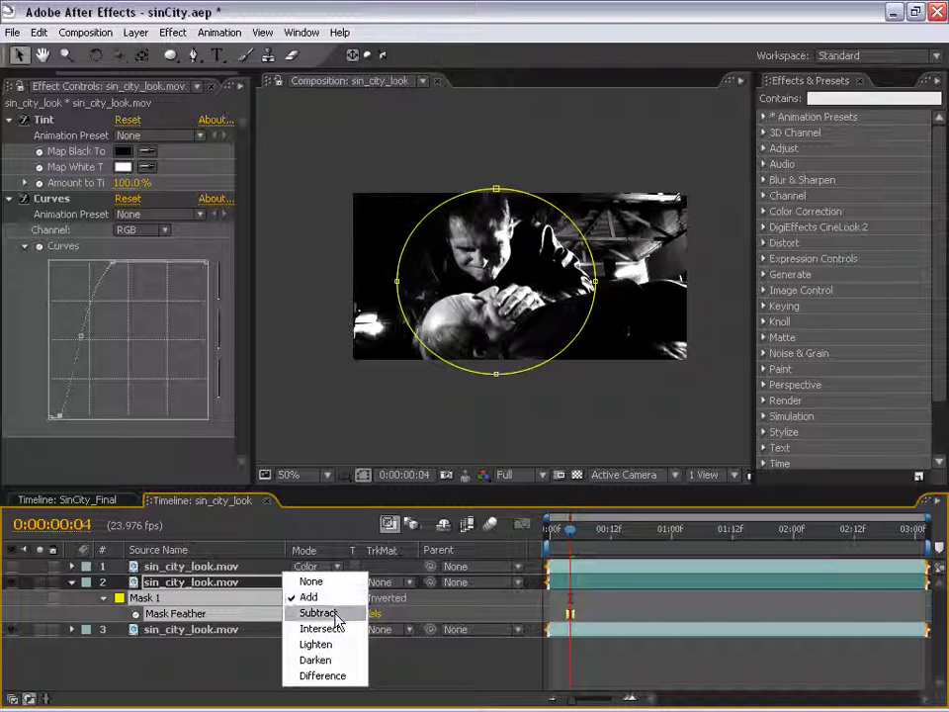
pyautogui.click(333, 612)
pyautogui.click(39, 583)
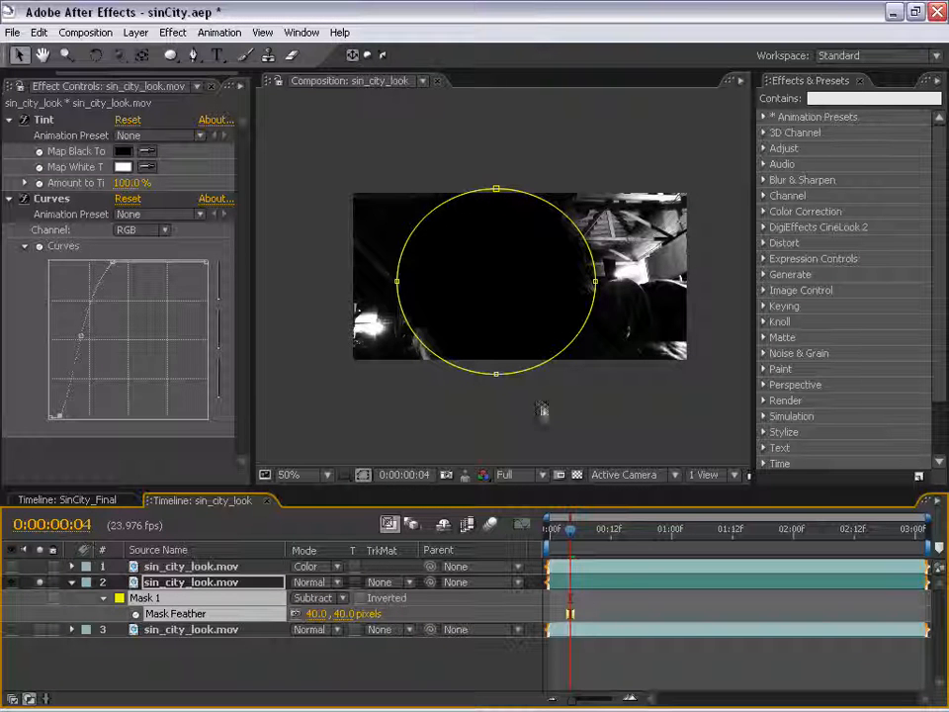
pyautogui.click(589, 617)
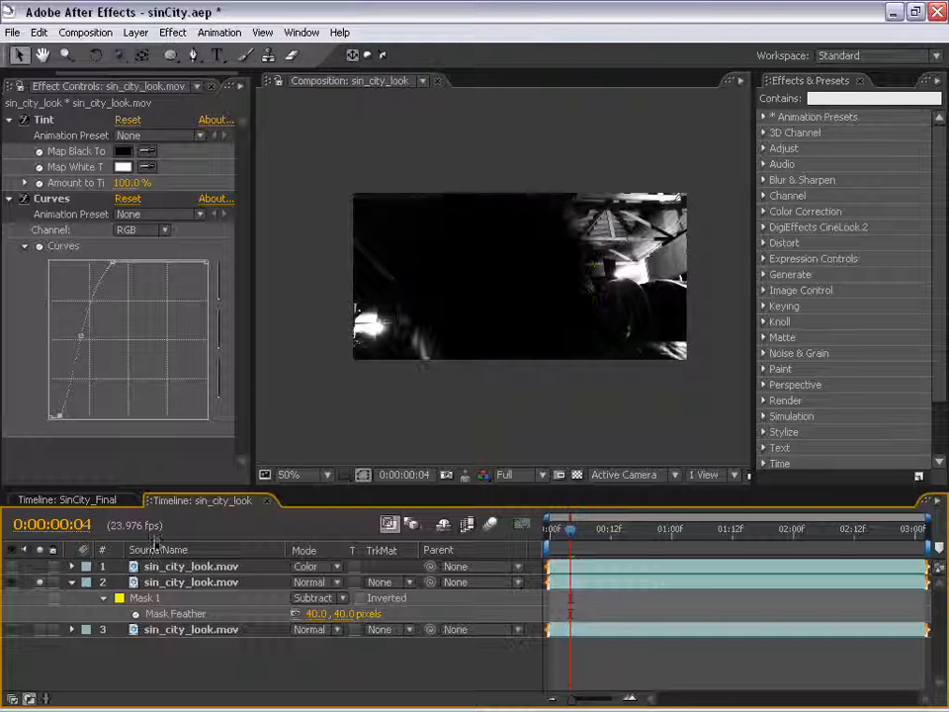
pyautogui.click(40, 583)
# Examine the blended grade at 100% in the maximised viewer, then play the clip at 50% magnification.
pyautogui.scroll(1, 523, 255)
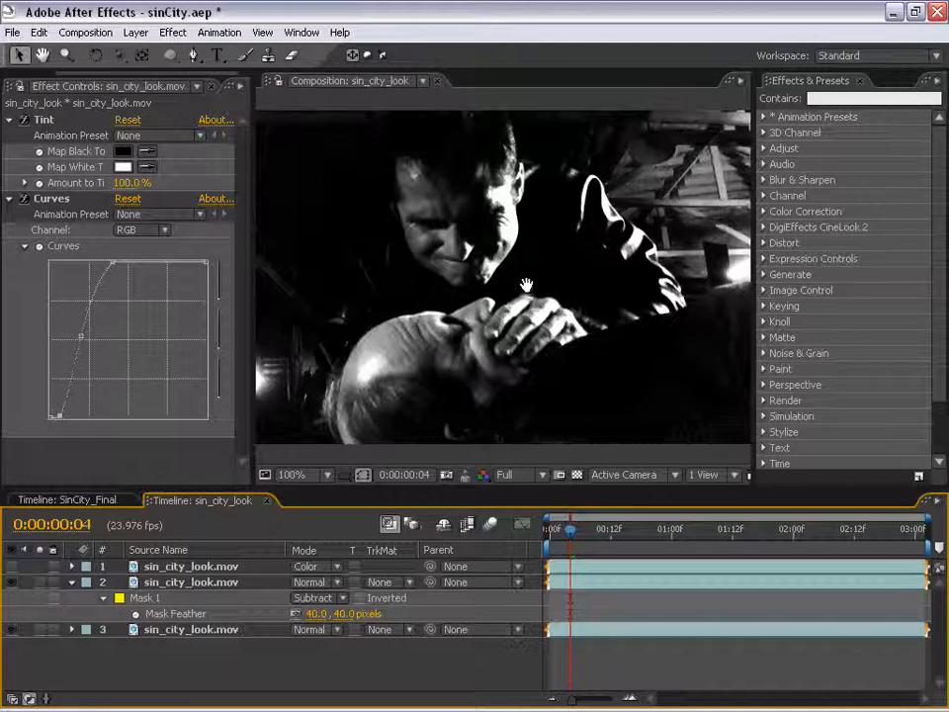
pyautogui.press('`')
pyautogui.press('`')
pyautogui.scroll(-1, 455, 415)
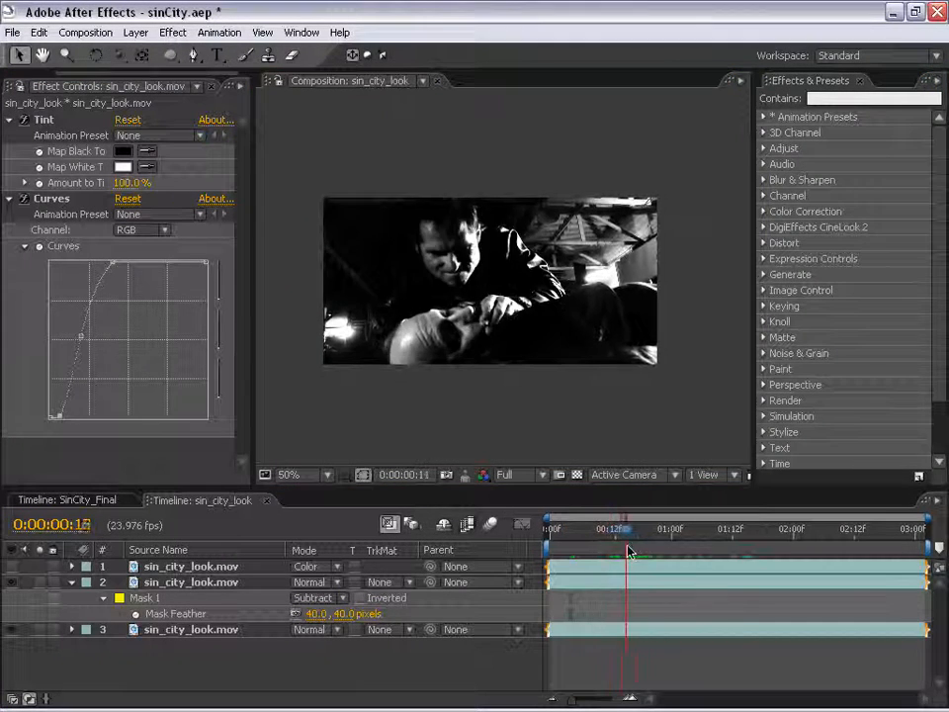
pyautogui.scroll(1, 392, 396)
pyautogui.press('`')
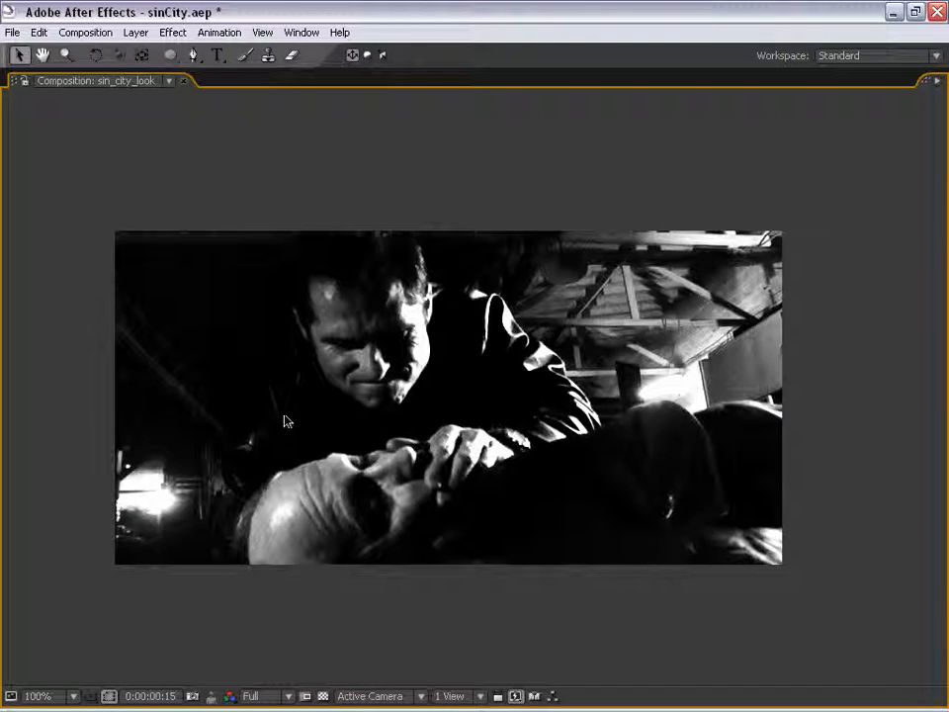
pyautogui.press('`')
pyautogui.scroll(-1, 496, 422)
pyautogui.scroll(1, 504, 341)
pyautogui.press('`')
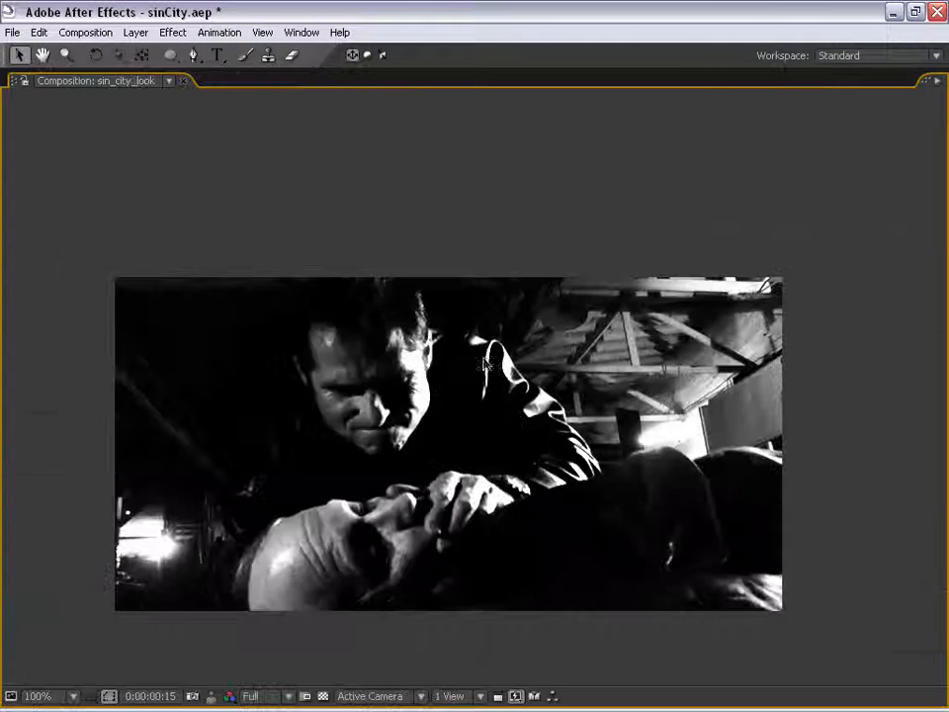
pyautogui.press('`')
pyautogui.scroll(-1, 484, 297)
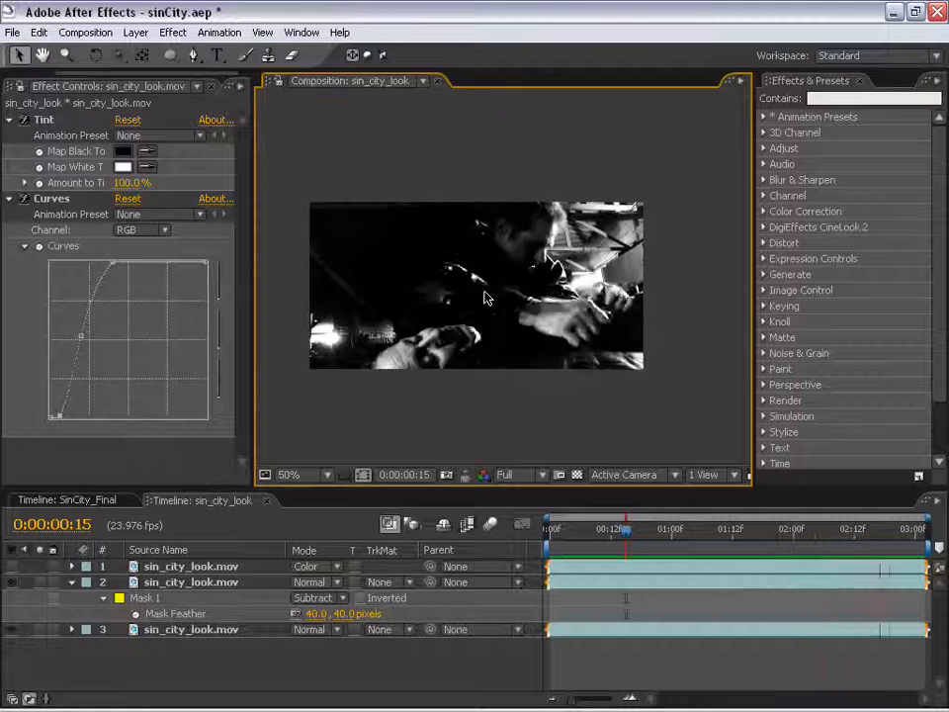
# Show the top Color-mode layer again and compare the frame with the brighter masked layer hidden and shown.
pyautogui.press('space')
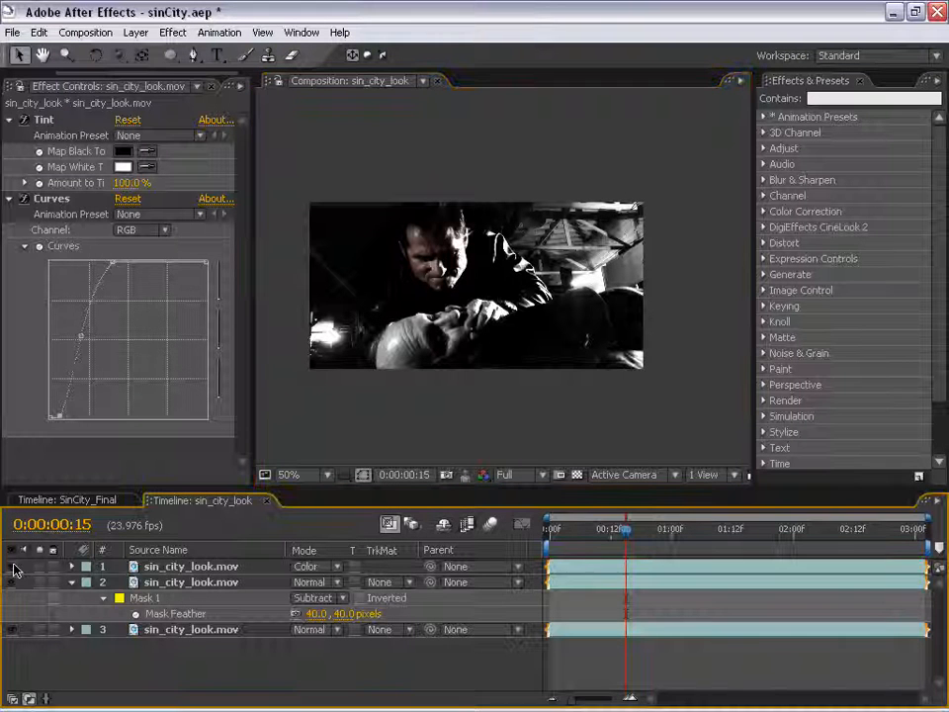
pyautogui.click(170, 583)
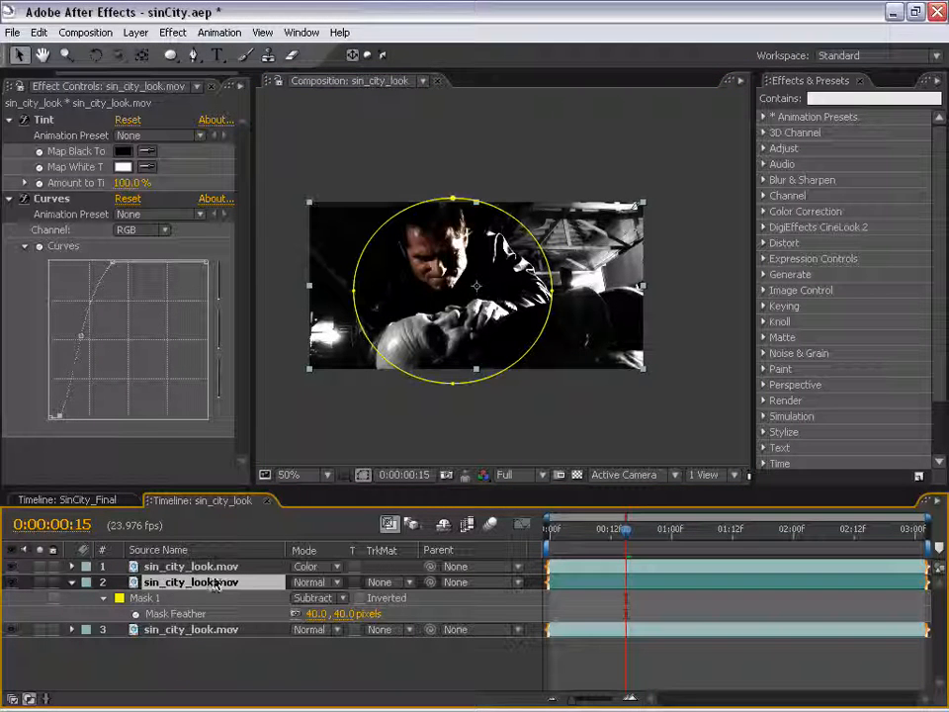
pyautogui.click(11, 582)
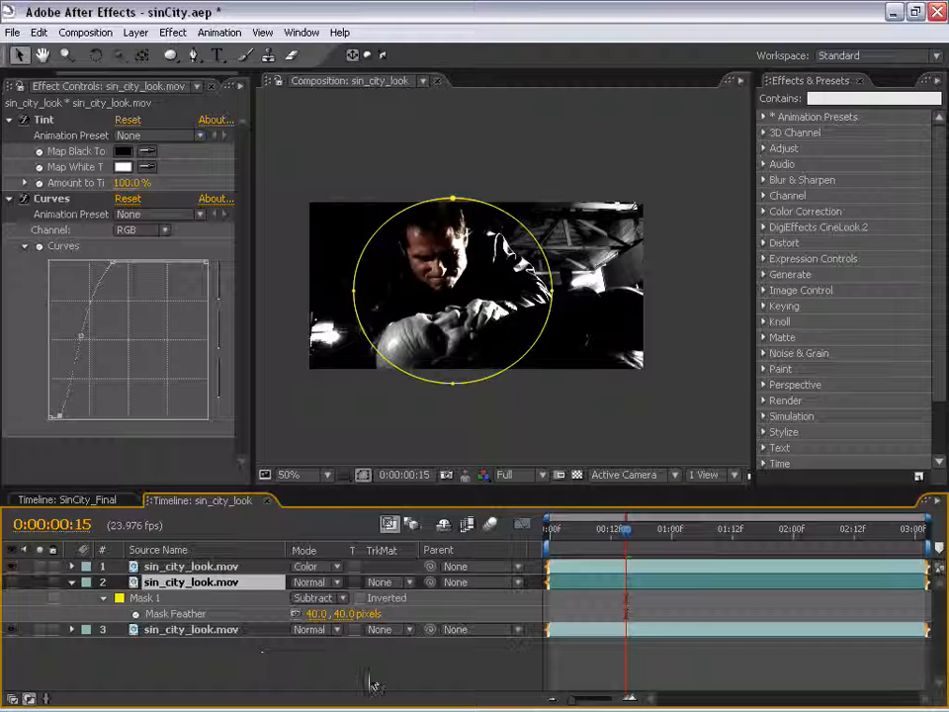
pyautogui.click(363, 475)
pyautogui.click(11, 582)
pyautogui.click(11, 582)
pyautogui.click(11, 582)
pyautogui.click(11, 582)
pyautogui.click(11, 582)
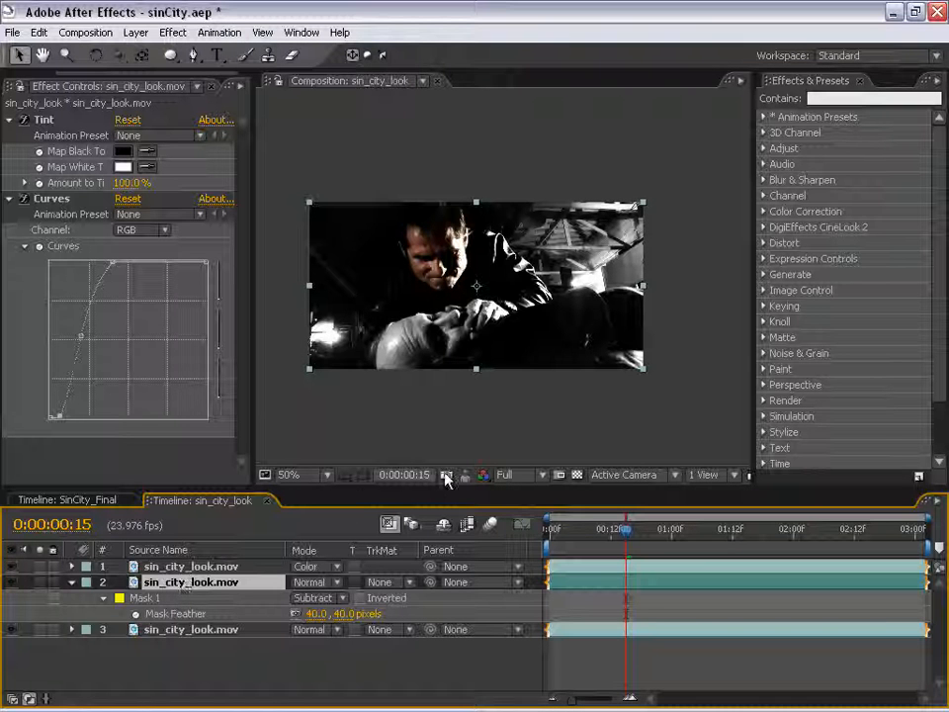
# Reshape the elliptical mask by pulling its right point past the frame's lower-right edge and its bottom point to the left.
pyautogui.click(363, 476)
pyautogui.moveTo(554, 295); pyautogui.dragTo(652, 347)
pyautogui.moveTo(450, 386); pyautogui.dragTo(398, 395)
pyautogui.click(165, 662)
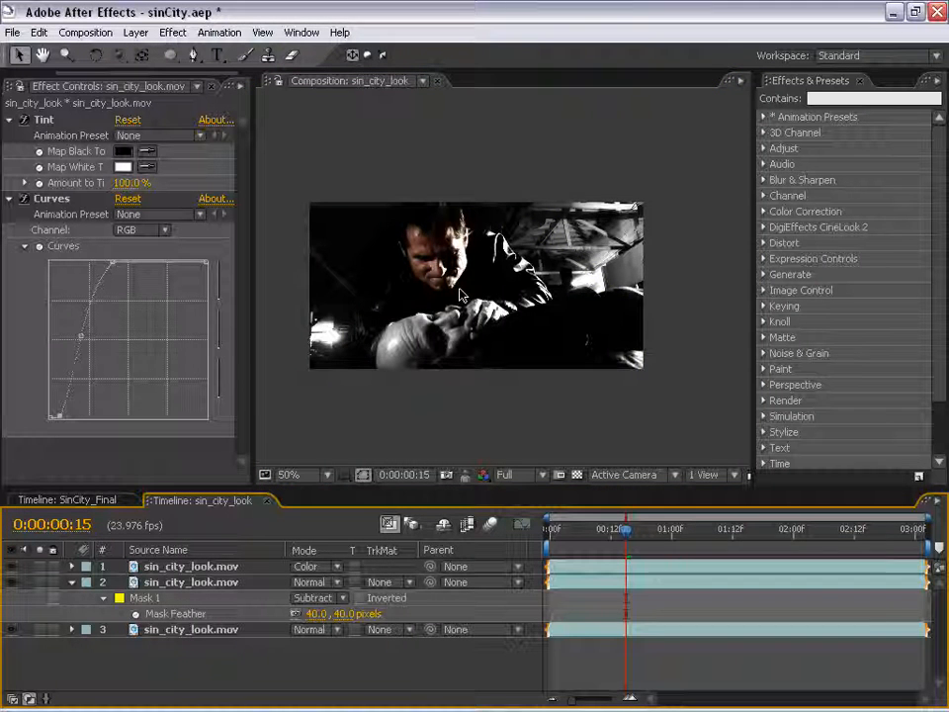
# Examine the reshaped mask's effect up close and compare the result with the SinCity_Final composition.
pyautogui.scroll(1, 395, 247)
pyautogui.scroll(-1, 380, 236)
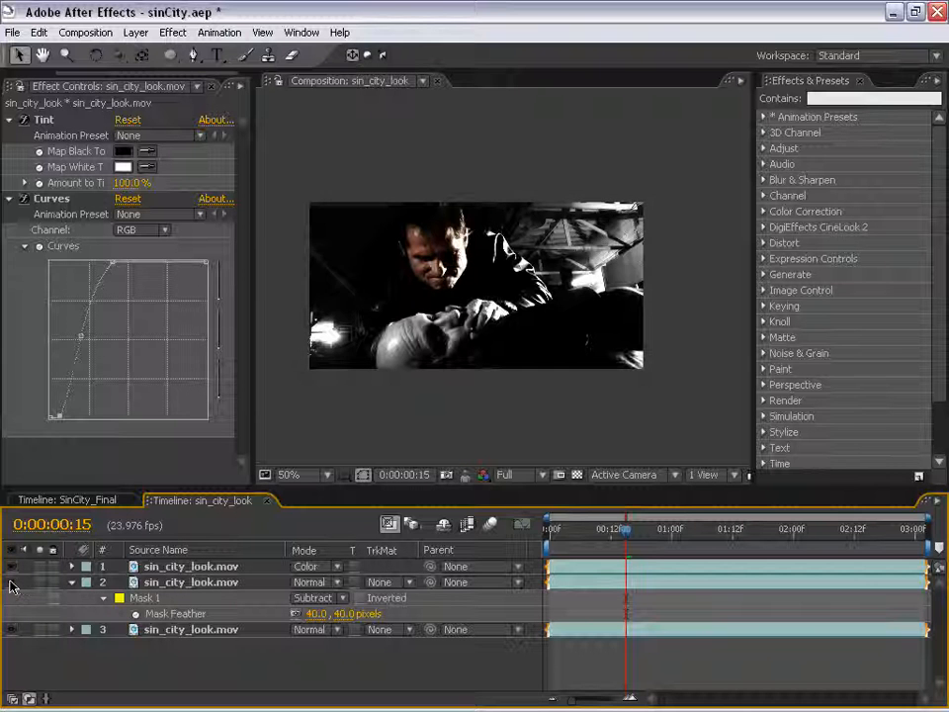
pyautogui.click(84, 502)
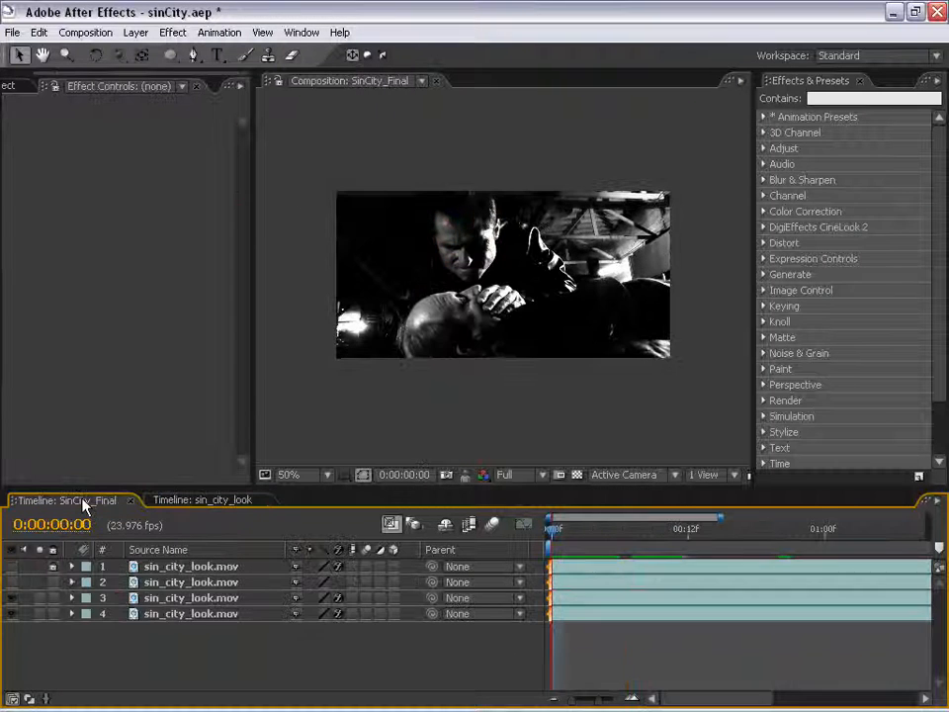
pyautogui.click(208, 501)
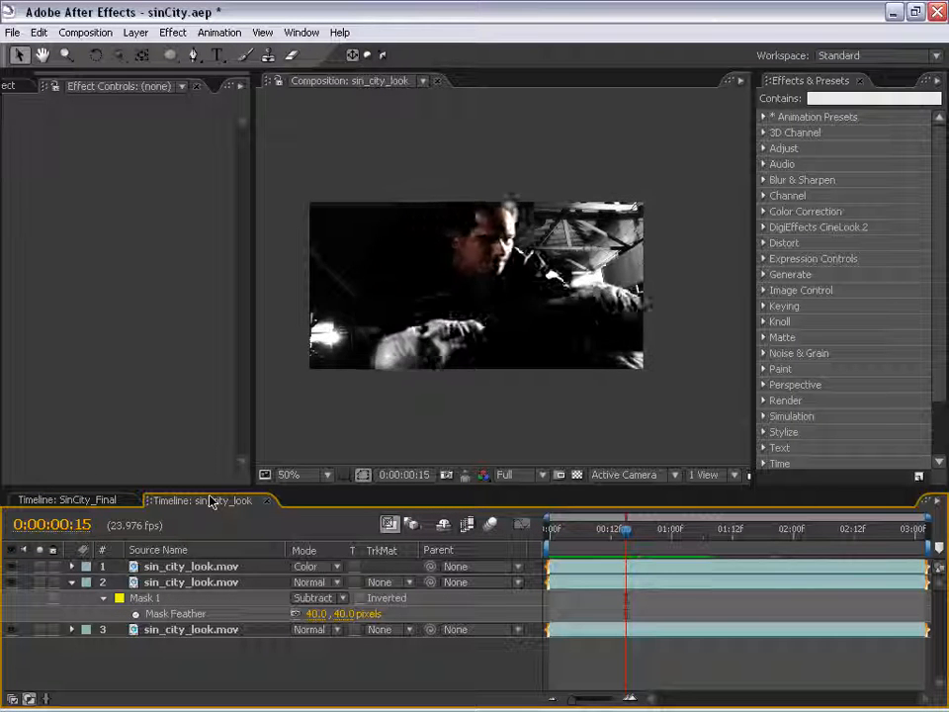